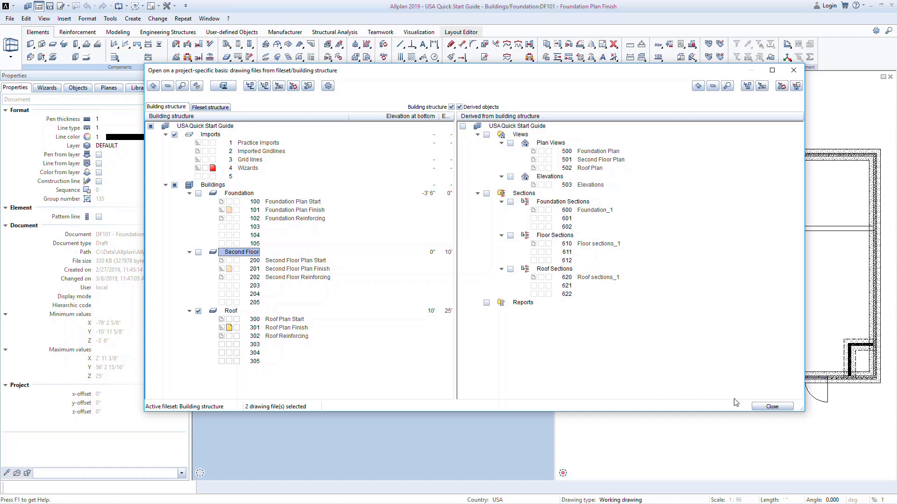
Close the drawing file selection, maximize the plan view and show the QuickStart wizard palette.
click(766, 407)
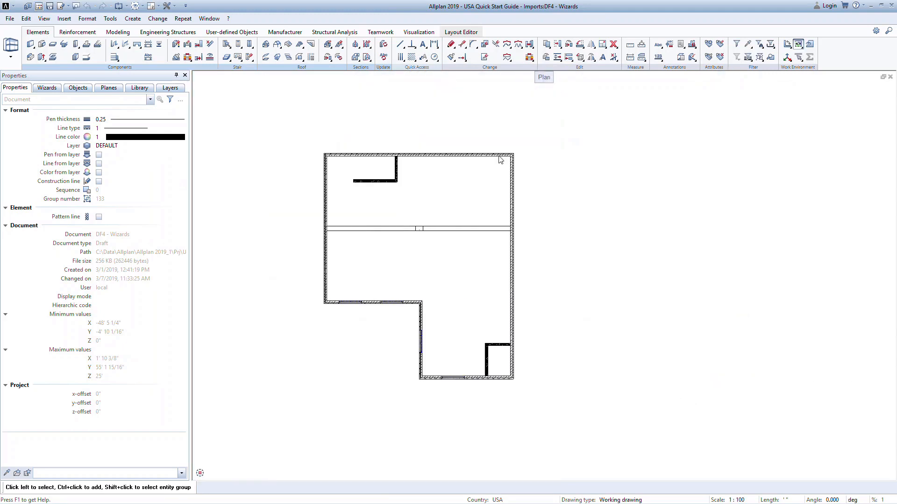
middle_drag(453, 206, 492, 206)
click(49, 88)
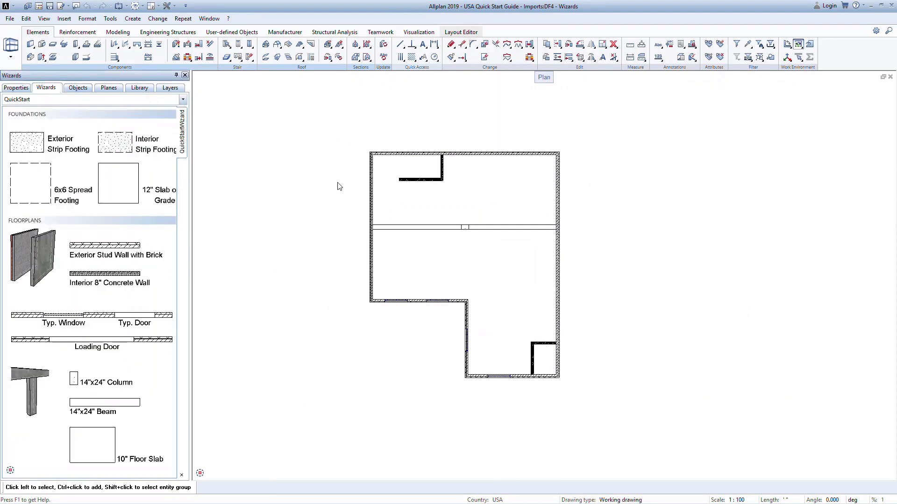
Draw a short horizontal sample wall in the empty area beside the floor plan, using properties copied from the building's exterior wall.
scroll(338, 186, up, 4)
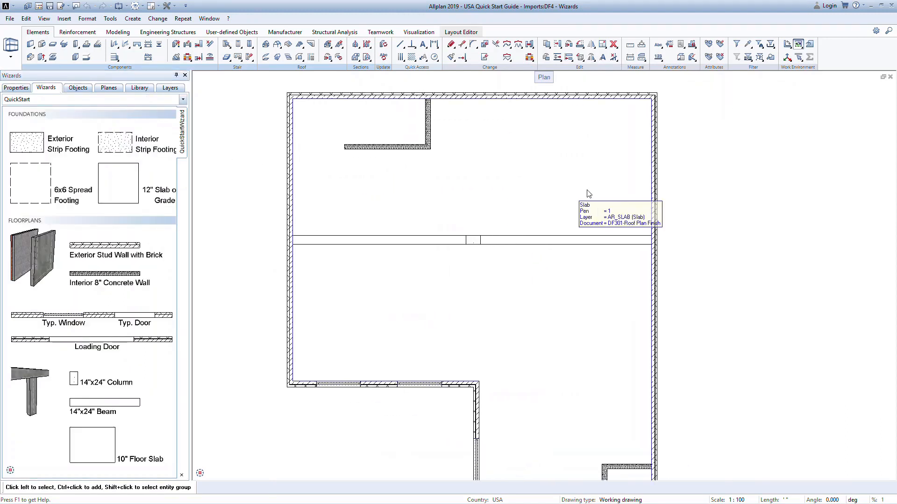
middle_drag(688, 194, 606, 195)
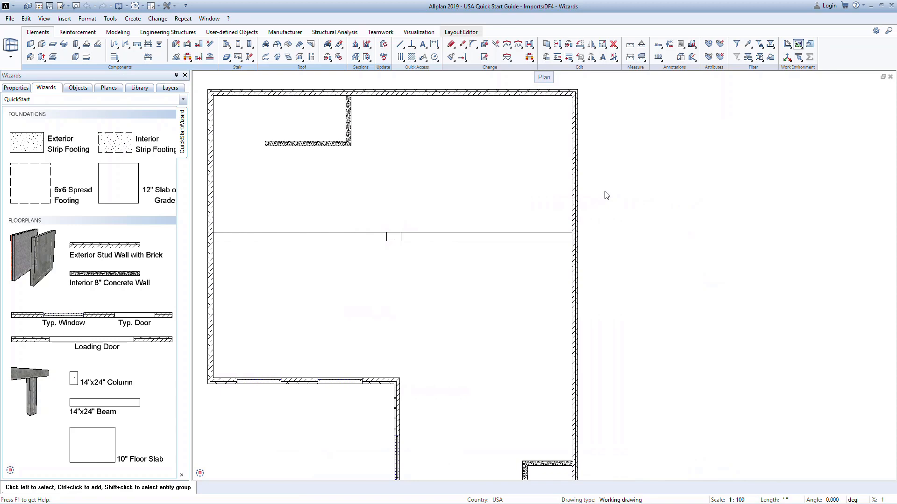
right_click(575, 197)
right_click(575, 197)
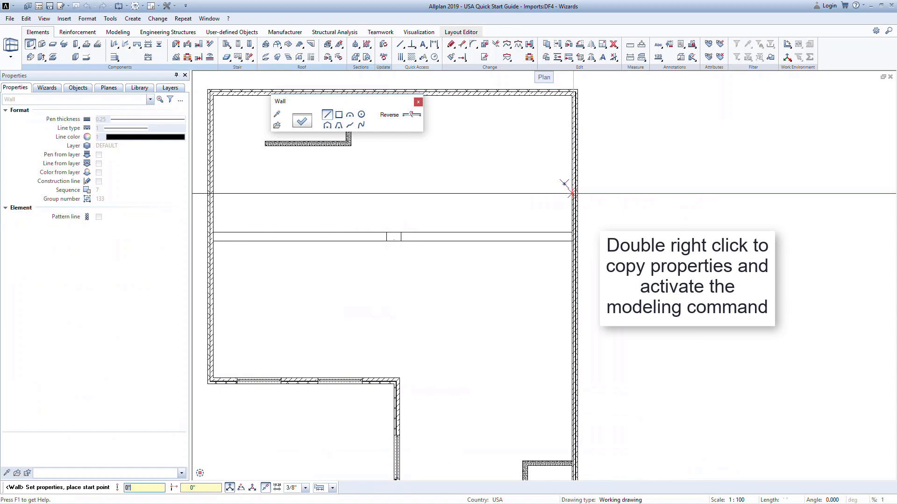
click(652, 193)
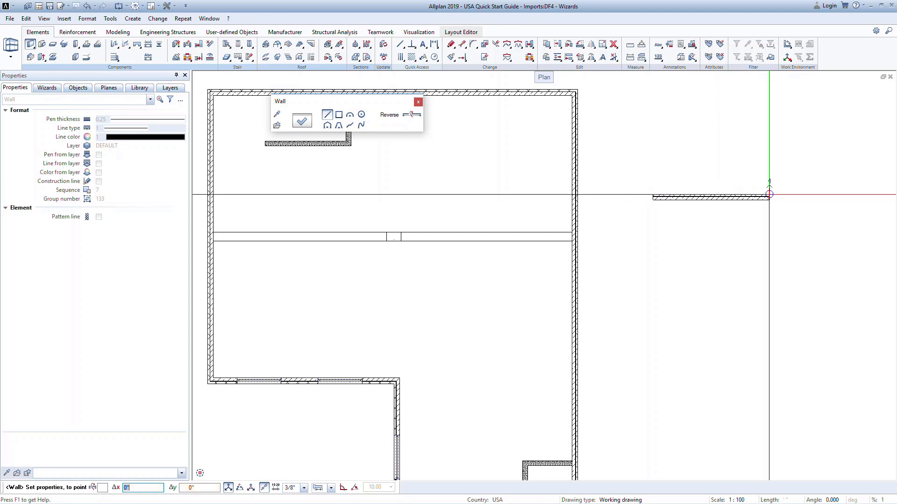
click(769, 194)
key(Escape)
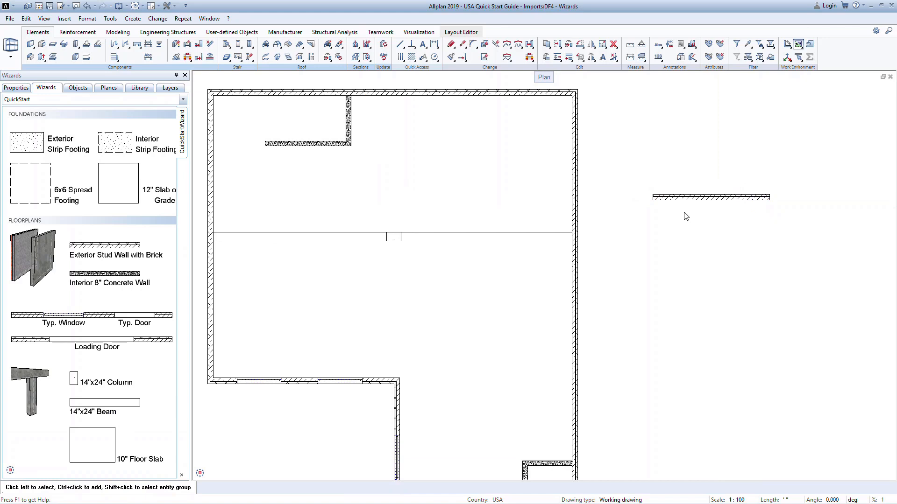
Draw an equally long sample wall below the exterior sample, using properties copied from the plan's interior concrete wall.
right_click(340, 148)
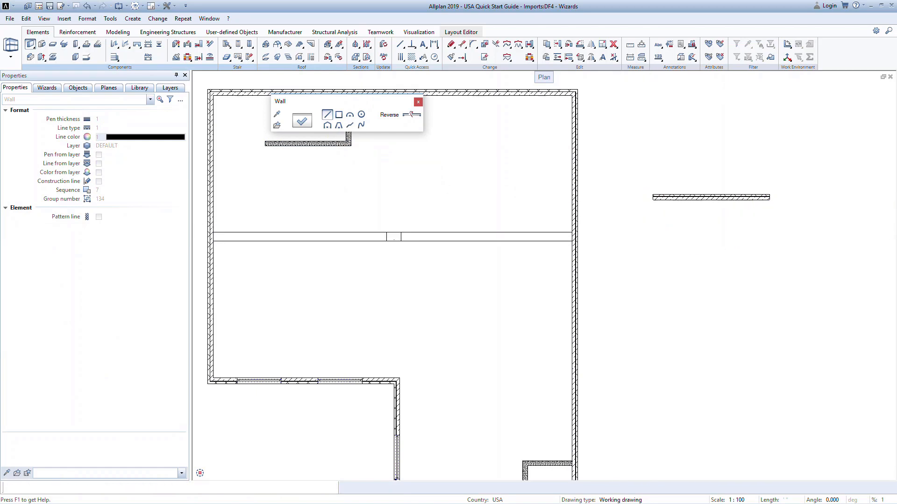
click(653, 241)
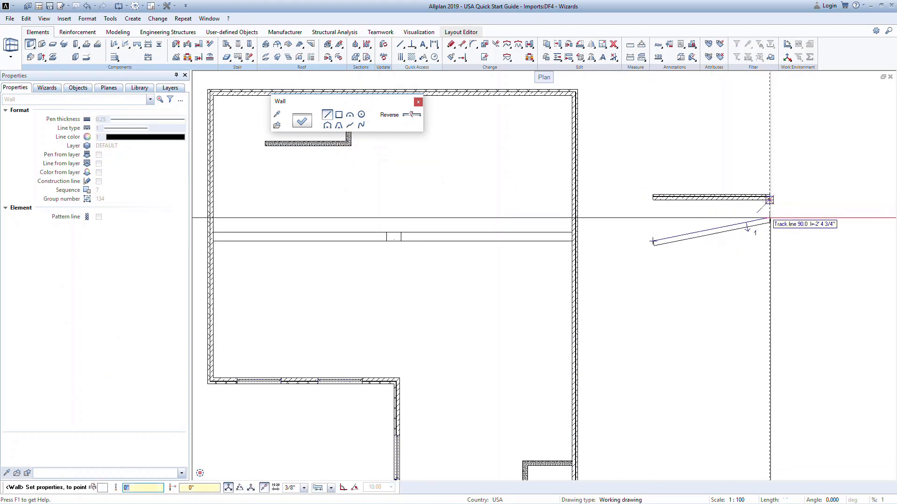
click(769, 243)
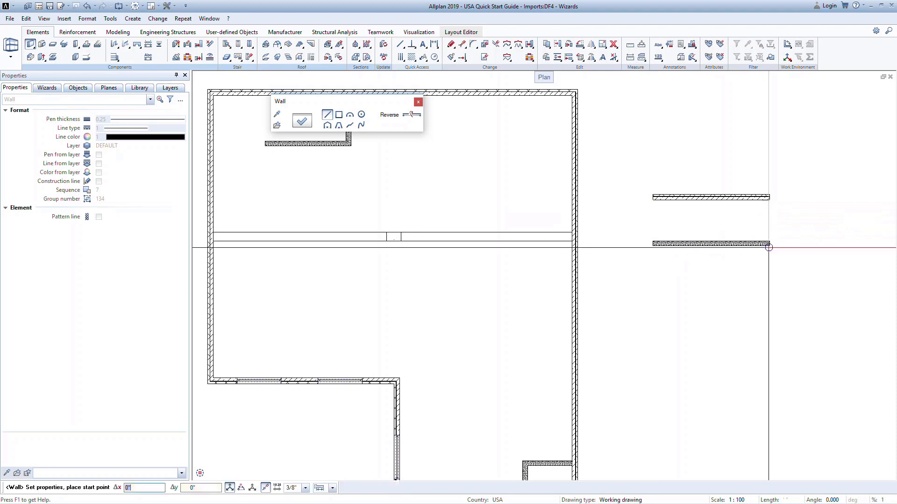
key(Escape)
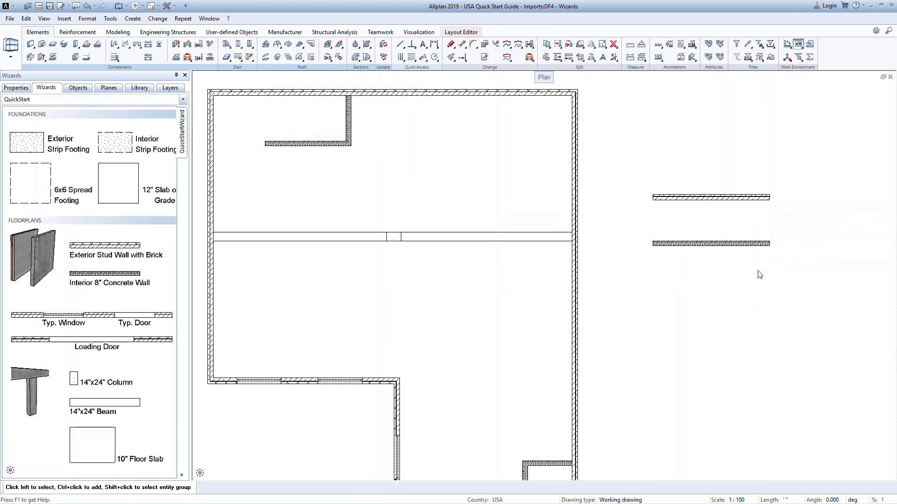
Draw a rectangular sample slab about 9' by 4'-10" below the wall samples, using properties copied from the existing slab.
right_click(486, 210)
right_click(487, 210)
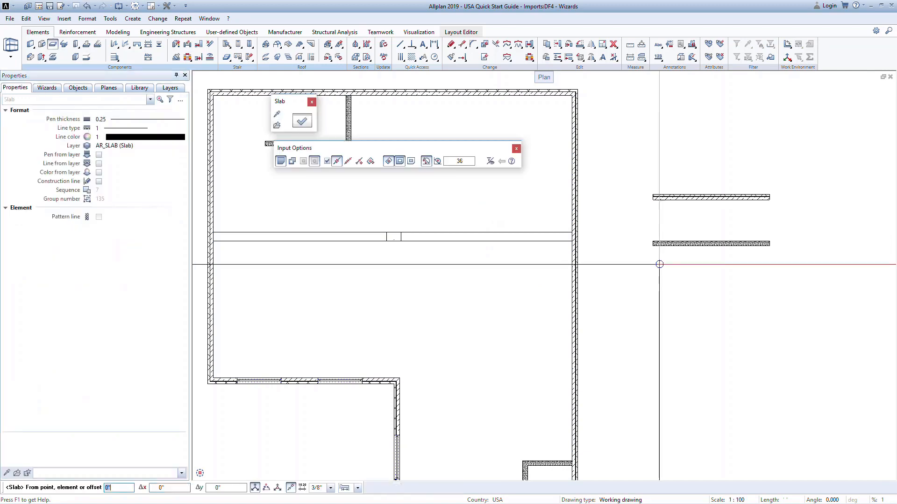
click(652, 277)
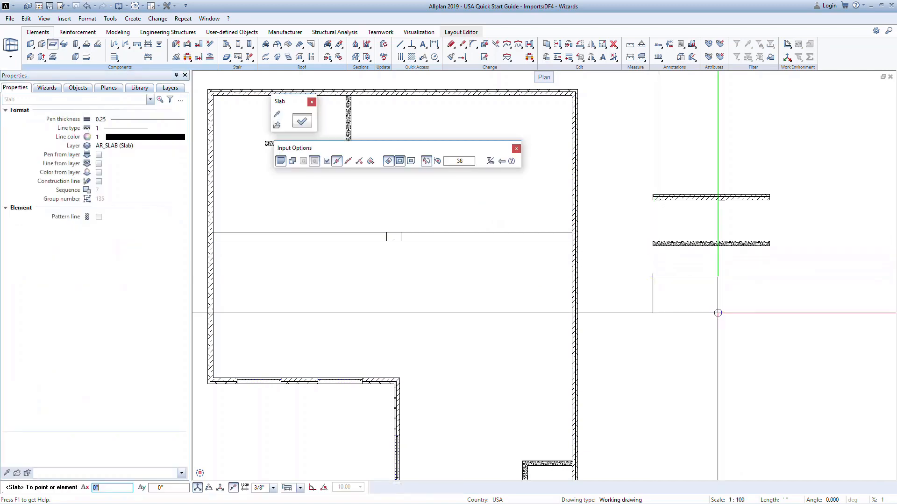
click(719, 313)
key(Escape)
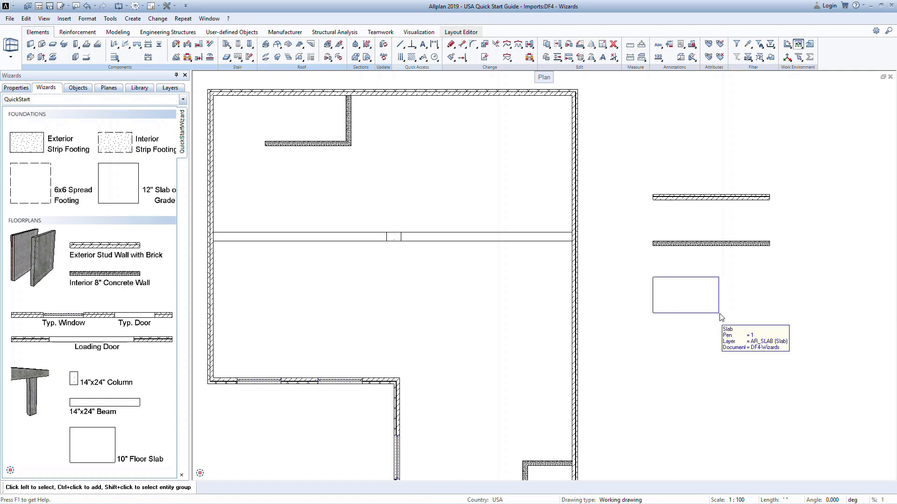
Add the horizontal text EXTERIOR WALL beside the end of the exterior wall sample.
click(424, 47)
click(776, 204)
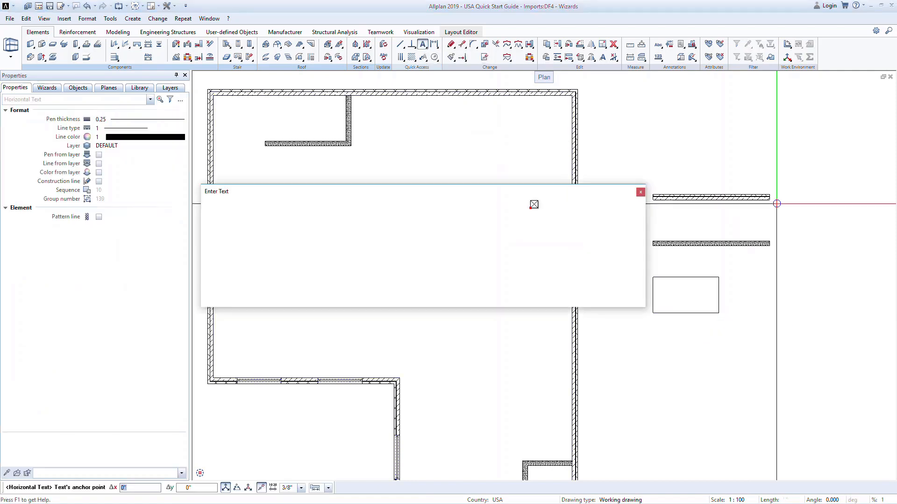
text(EXTERIOR WALL)
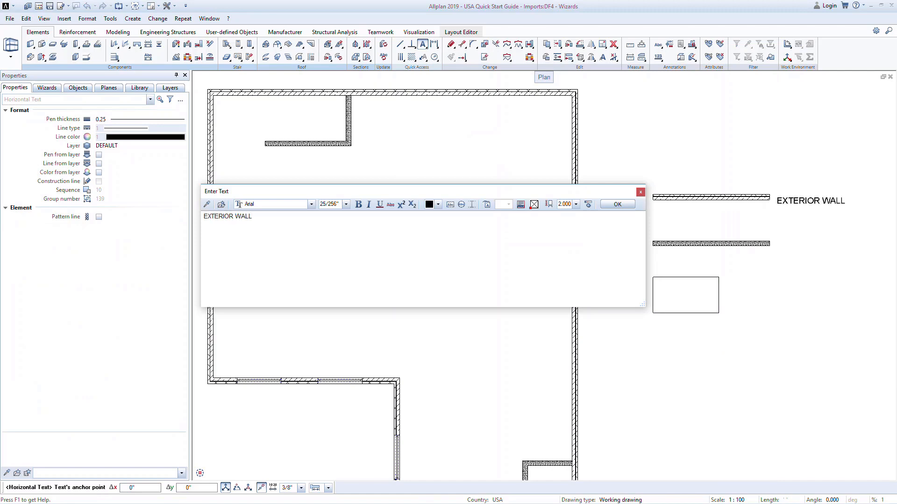
click(617, 204)
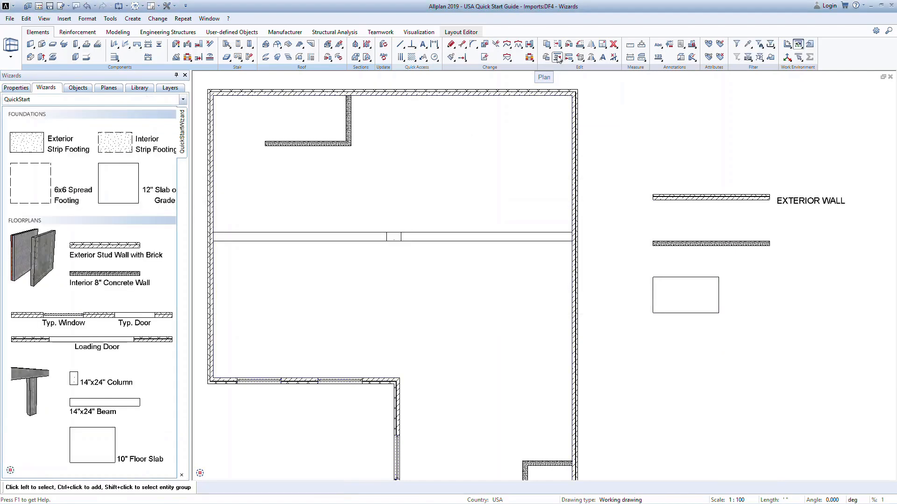
Copy the EXTERIOR WALL text to matching positions beside the interior wall sample and the slab sample.
click(546, 43)
click(786, 207)
click(770, 198)
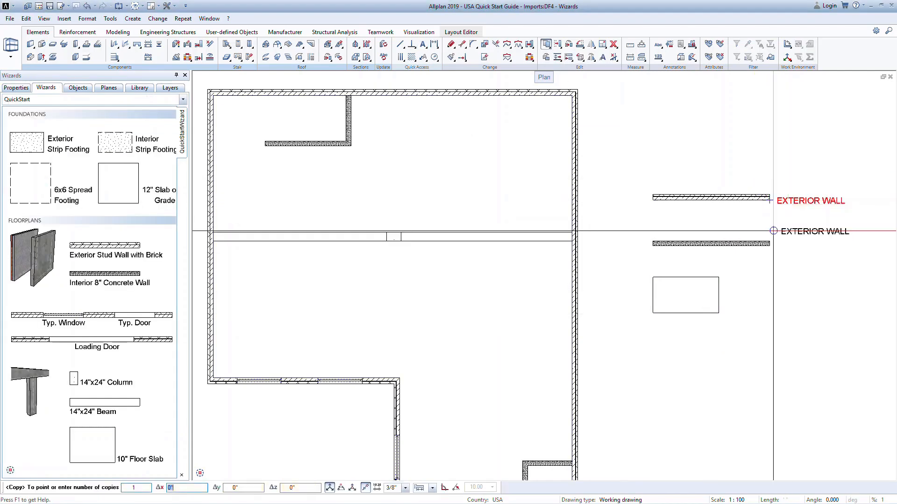
click(769, 243)
click(720, 312)
key(Escape)
key(Escape)
Change the copied texts to INTERIOR WALL beside the concrete wall and 8" CONCRETE SLAB beside the slab.
double_click(794, 250)
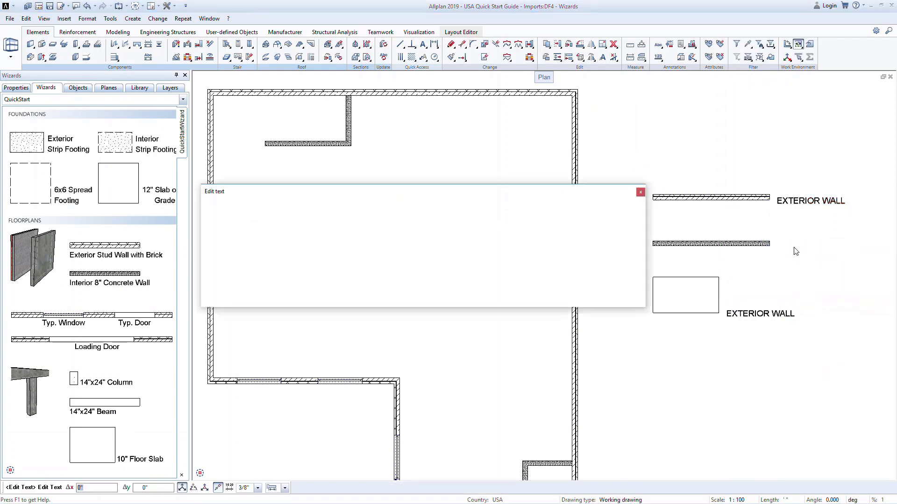
text(INTERIOR WALL)
click(626, 204)
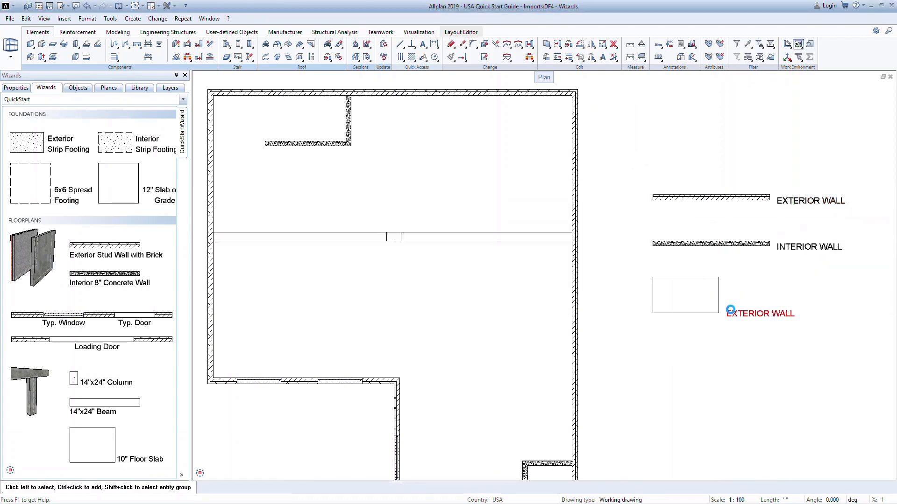
double_click(730, 312)
text(8" CONCRETE SLAB)
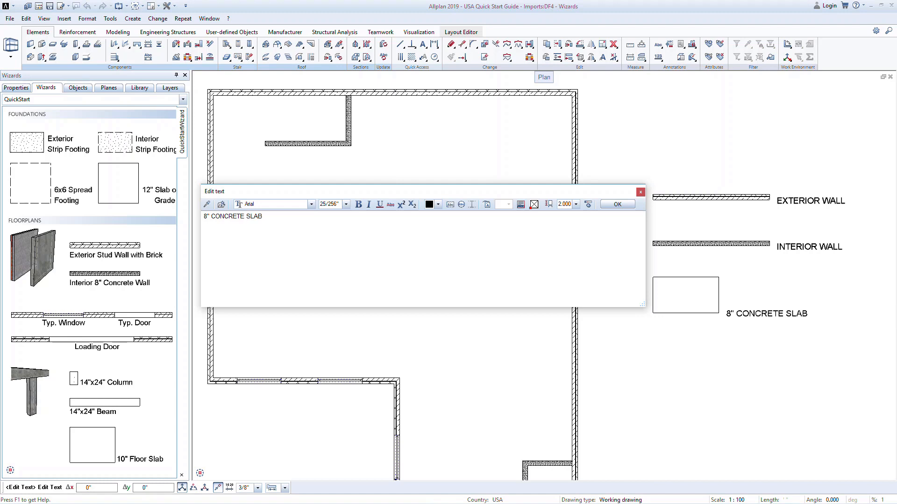
click(618, 204)
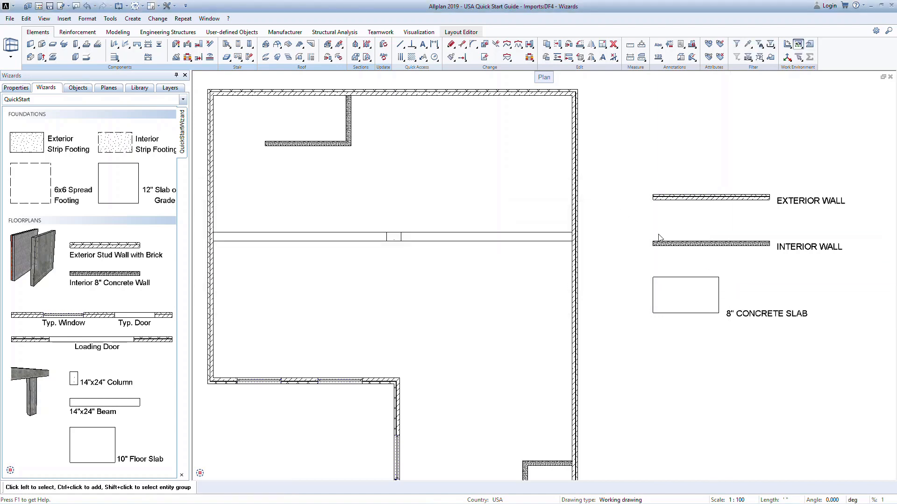
Label the sample slab with its height attribute, excluding code text, length and thickness, and undo the placed label.
click(658, 45)
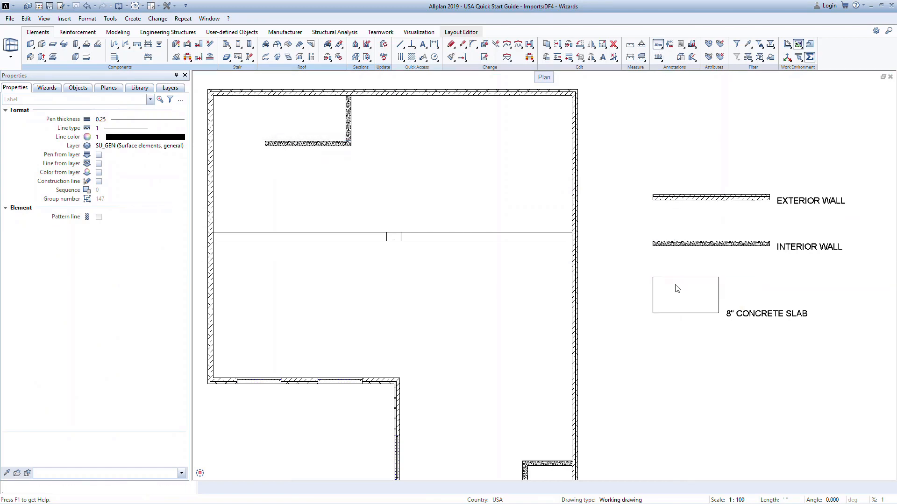
click(677, 286)
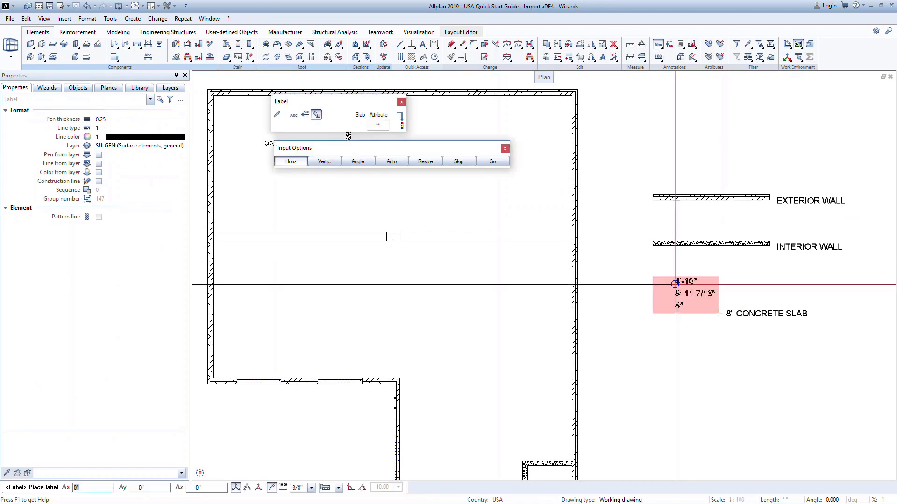
click(379, 125)
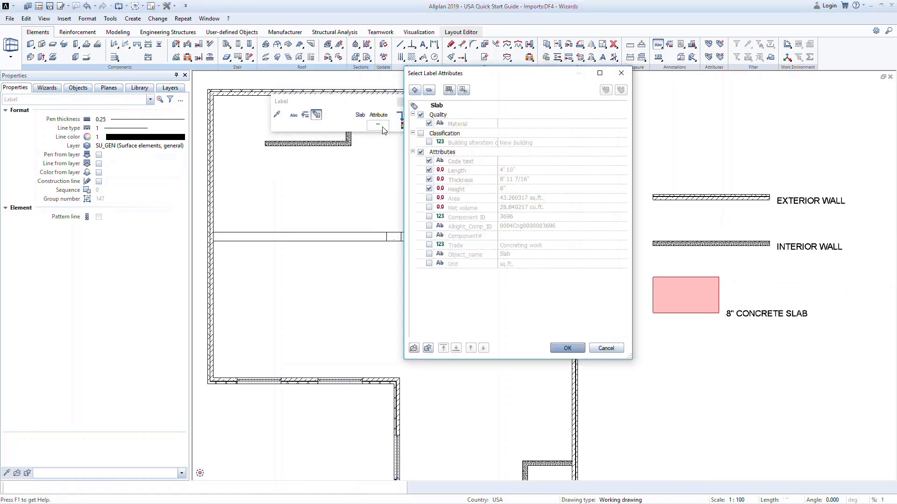
click(429, 161)
click(429, 180)
click(571, 348)
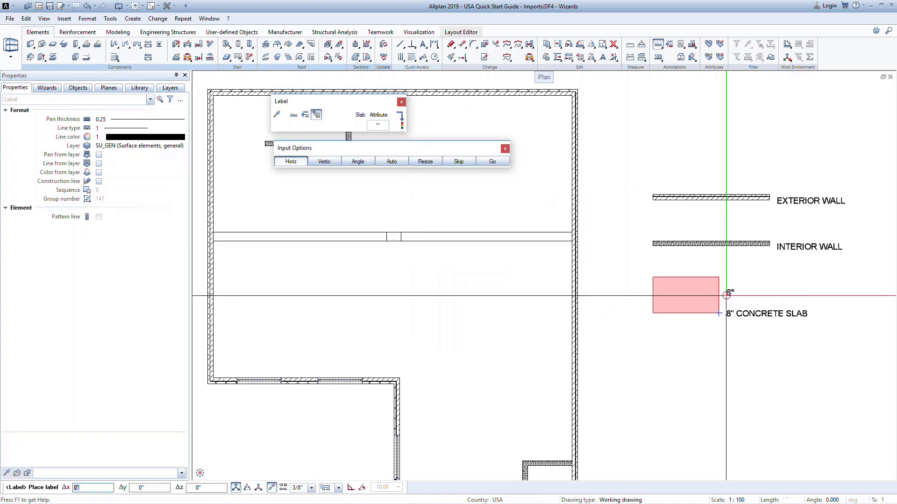
click(726, 295)
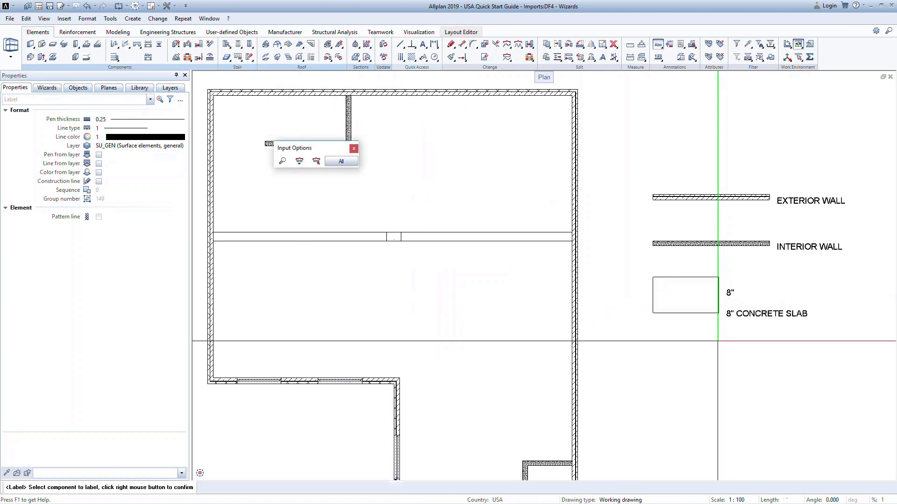
key(Escape)
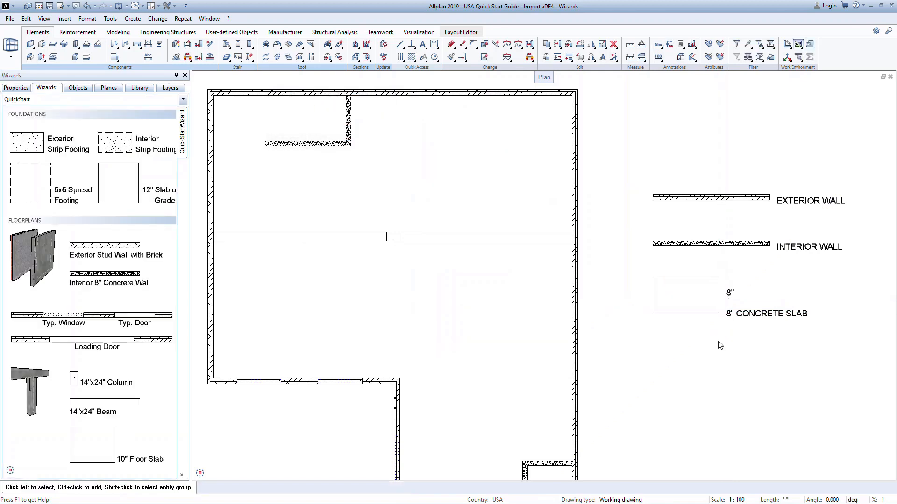
key(ctrl+z)
Review the Dimension Line properties, including the arrowhead choices, dimension text settings and extension line options.
click(434, 45)
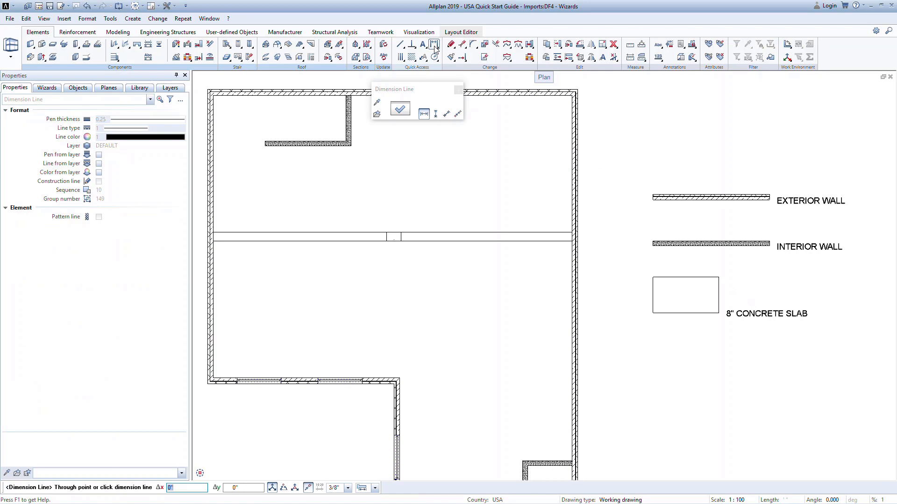
click(406, 110)
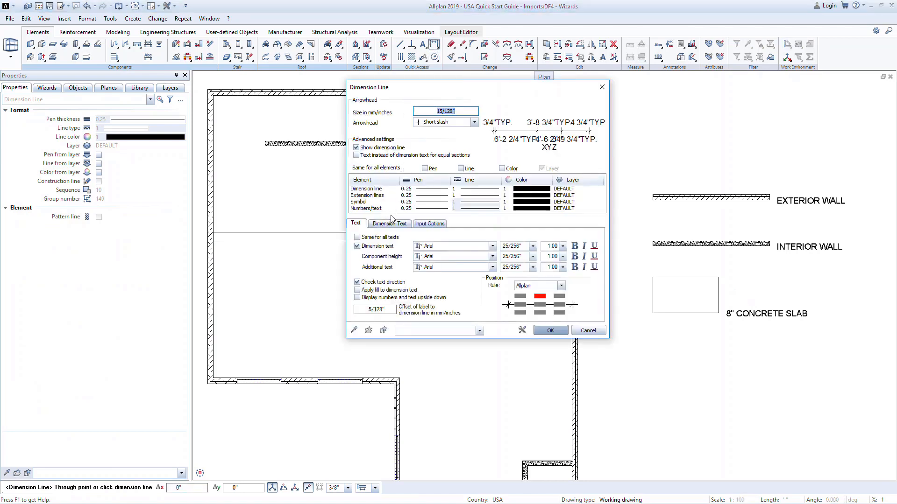
click(474, 124)
click(473, 216)
click(400, 224)
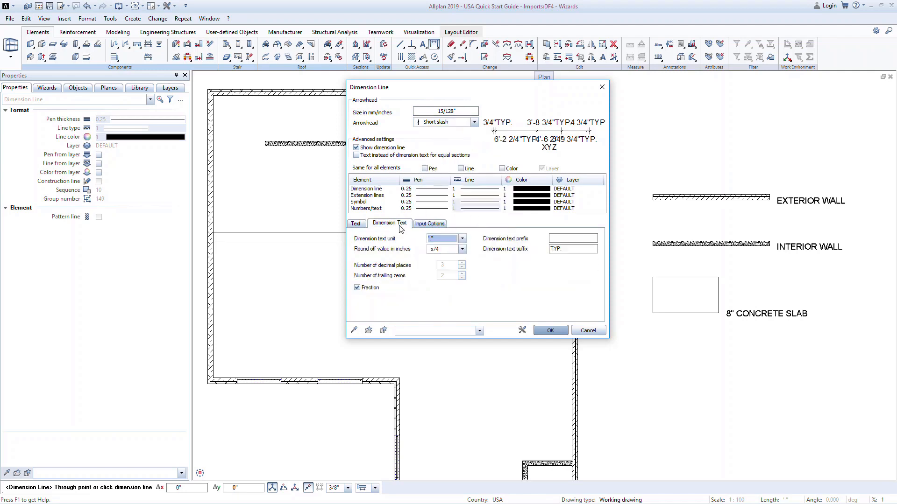
click(436, 226)
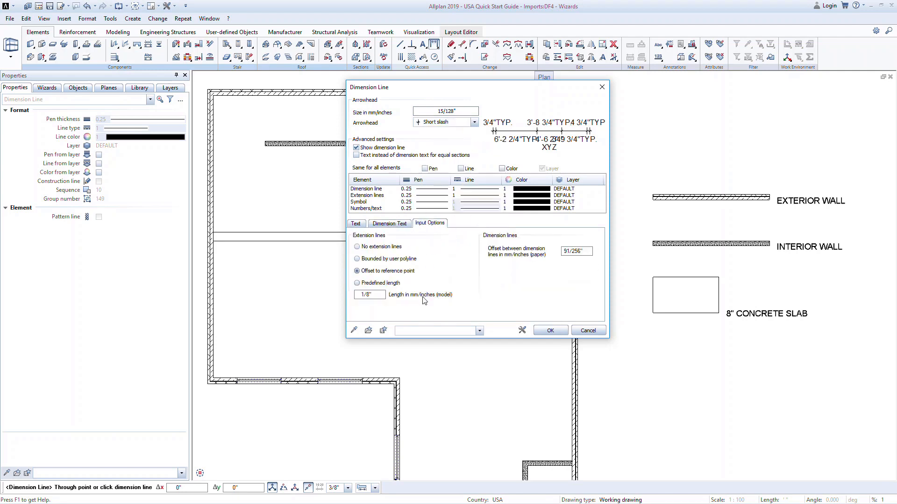
click(549, 331)
Place a horizontal dimension line below the sample slab with two segments, about 9'-5 2/4" and 9'-9 1/4" long.
click(653, 348)
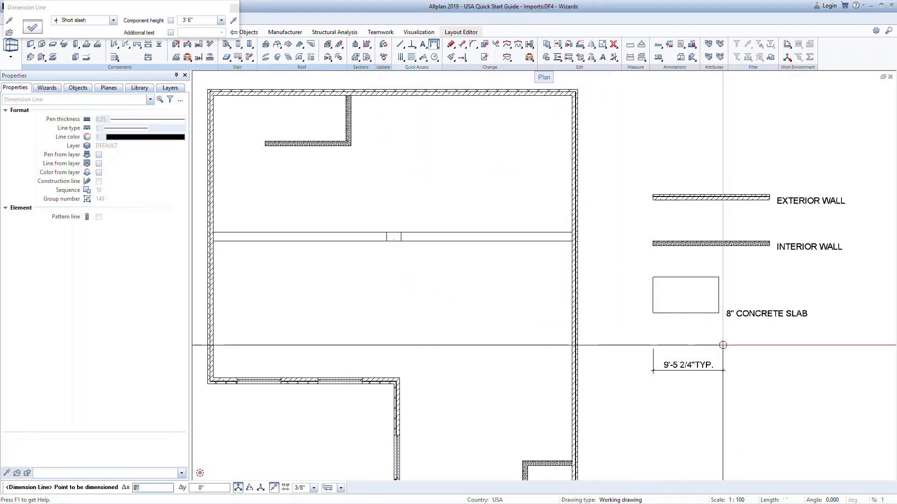
click(722, 348)
key(Escape)
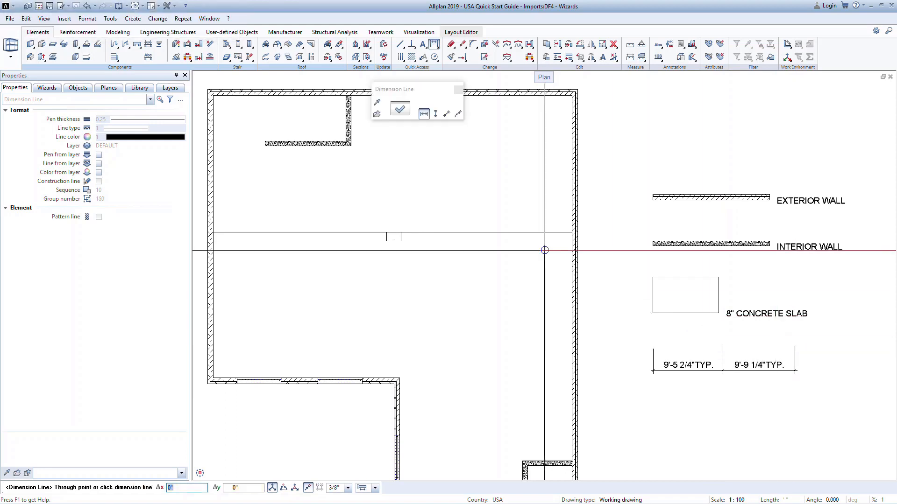
Clear the TYP. suffix and place a second horizontal dimension line below the first, with segments about 9'-10" and 7'-1 1/4" long.
click(393, 223)
click(571, 248)
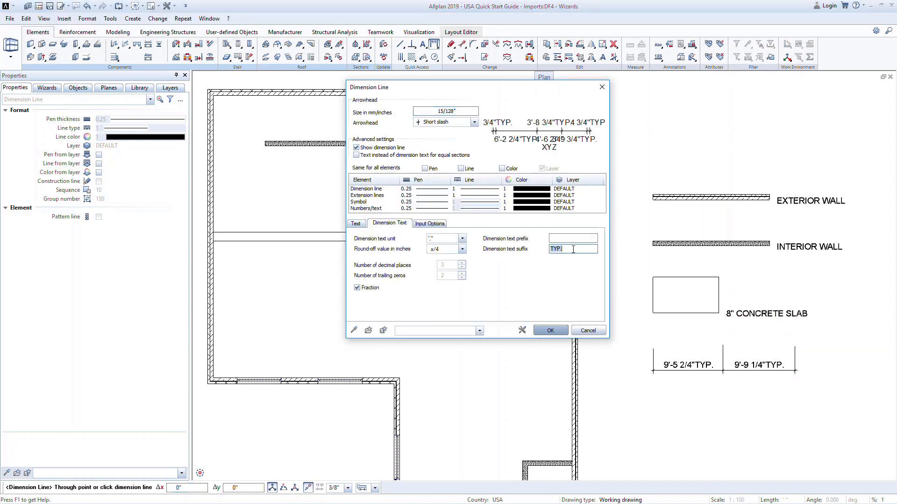
click(559, 330)
click(654, 393)
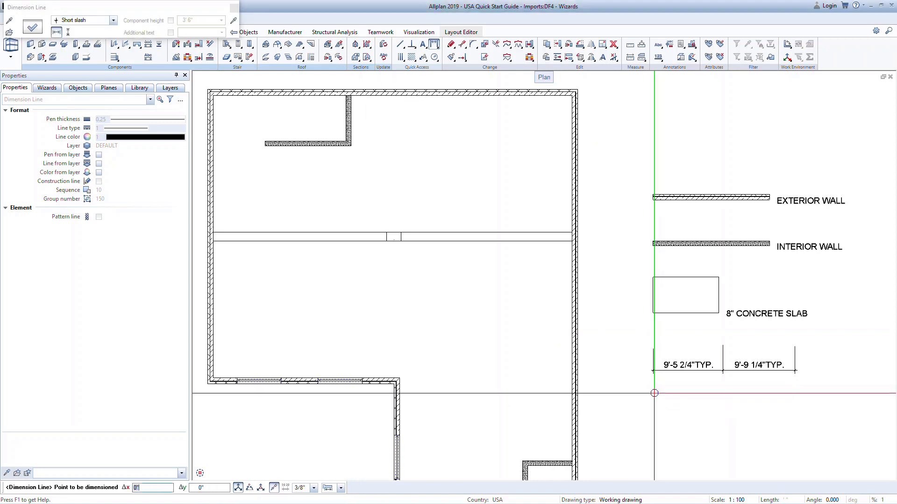
click(778, 393)
key(Escape)
key(Escape)
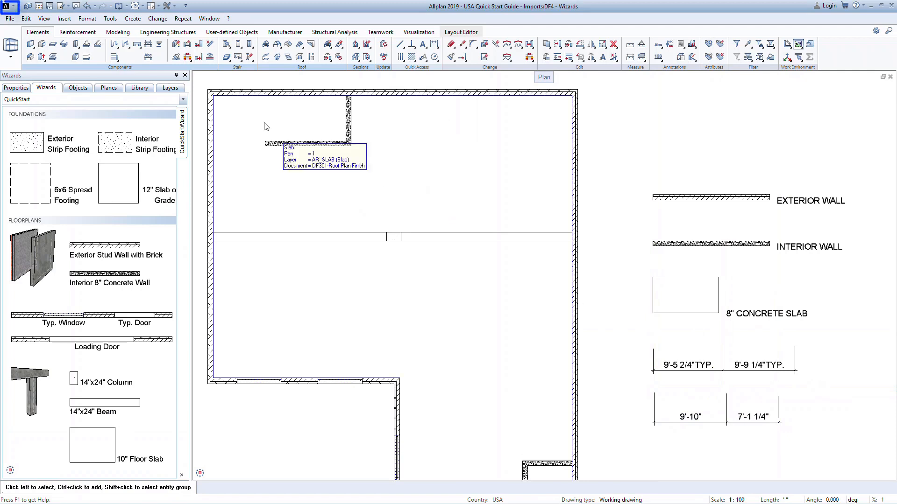
Save a copy of the drawing file as the wizard Roof Wizards.nas in the project wizards, without adding it to a wizard group.
click(12, 6)
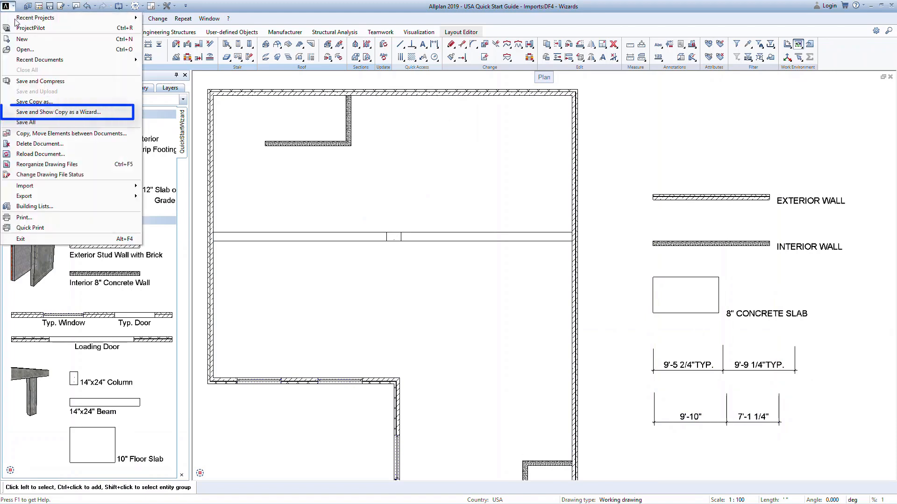
click(114, 112)
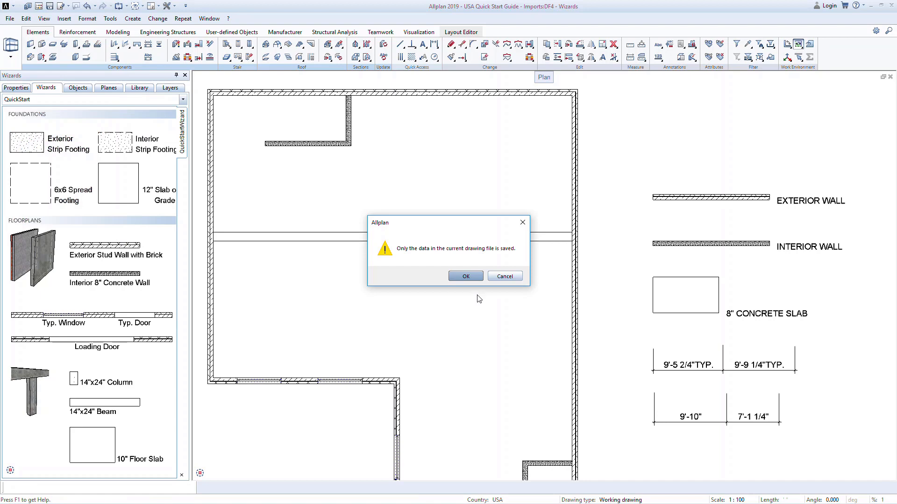
click(473, 278)
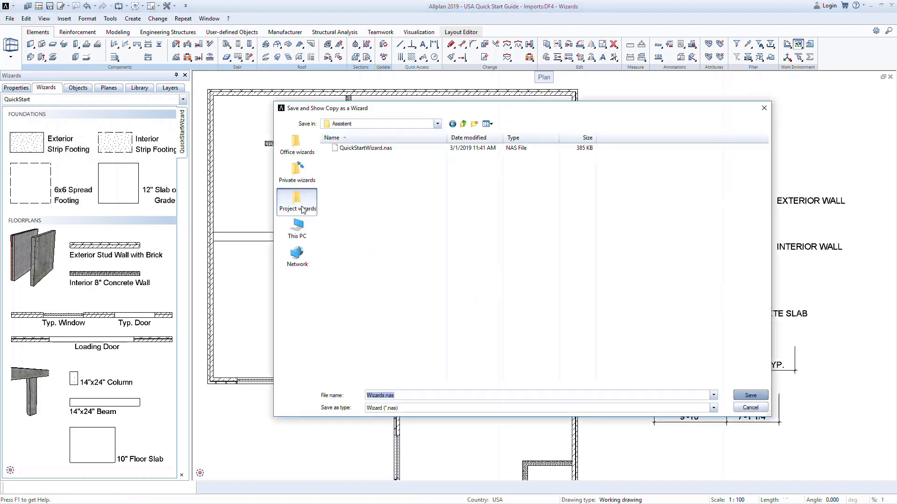
click(368, 396)
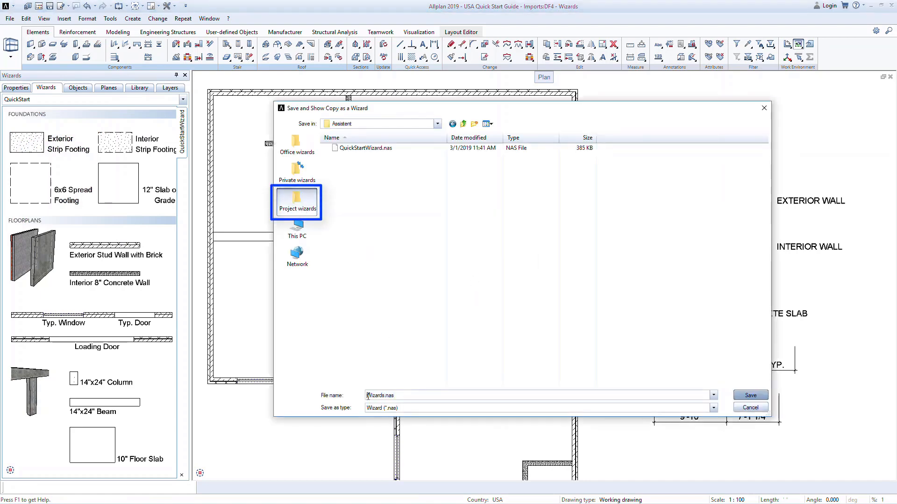
text(rOB)
key(BackSpace)
key(BackSpace)
key(BackSpace)
text(Roof)
click(742, 396)
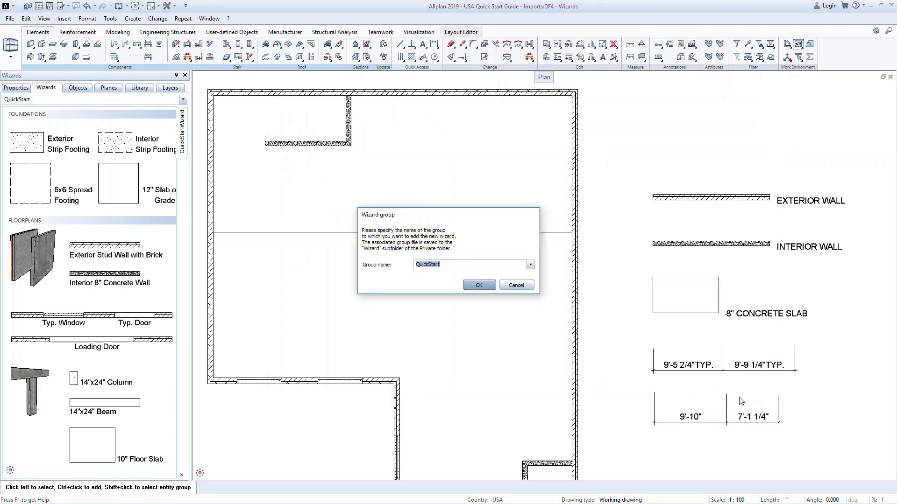
click(524, 288)
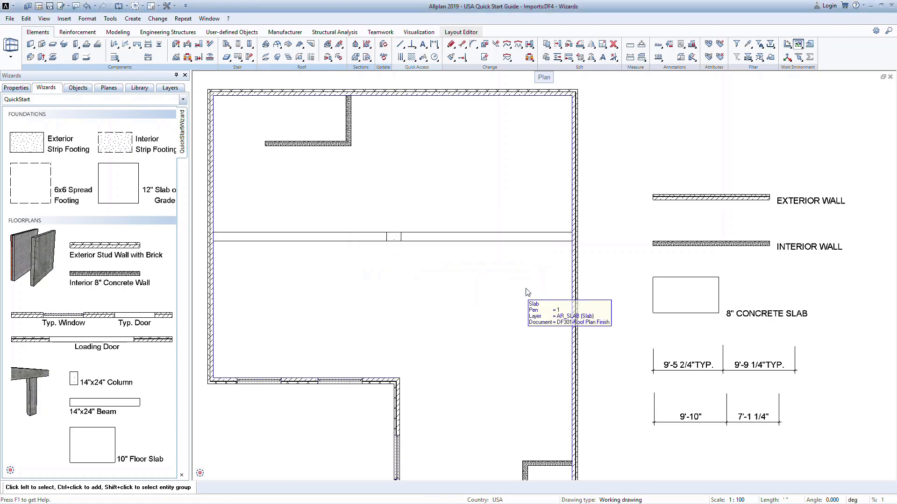
Open Roof Wizards.nas from the project wizards in the QuickStart wizard group.
right_click(180, 154)
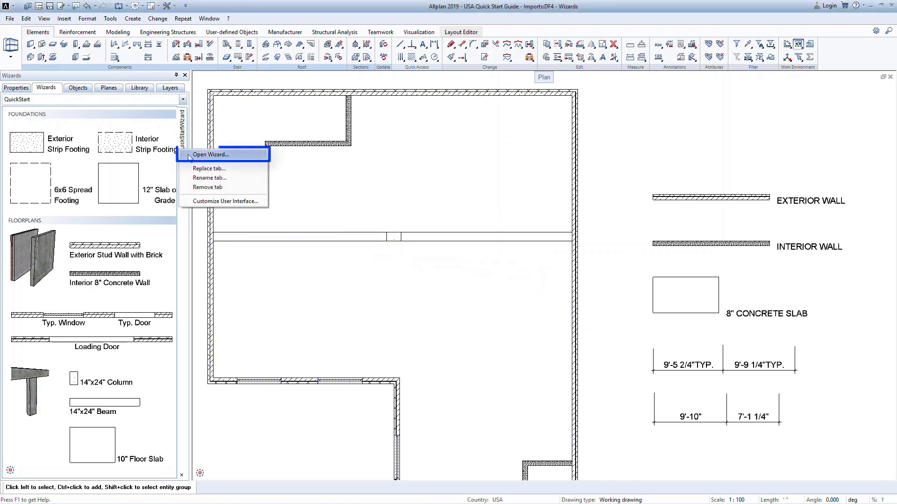
click(237, 155)
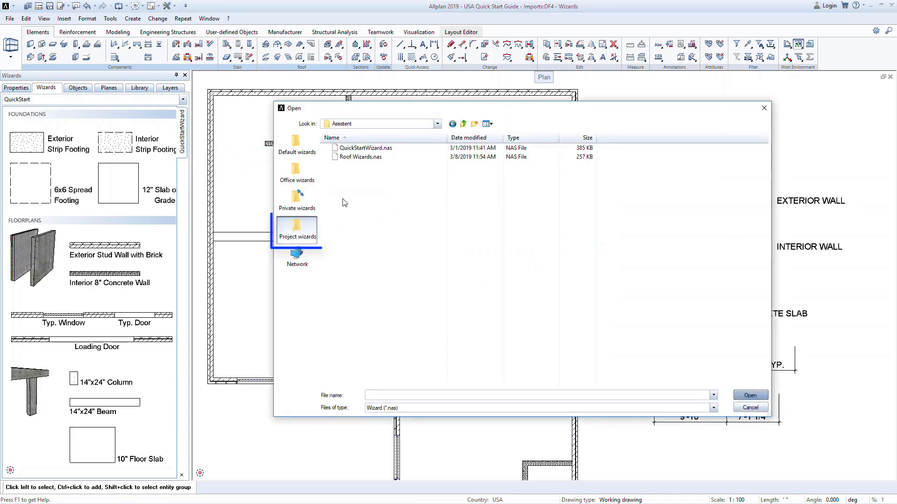
click(364, 158)
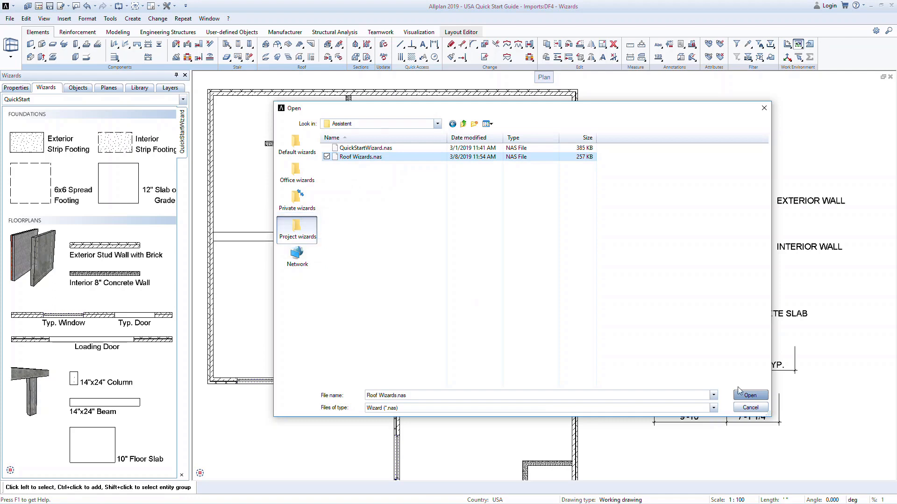
click(752, 397)
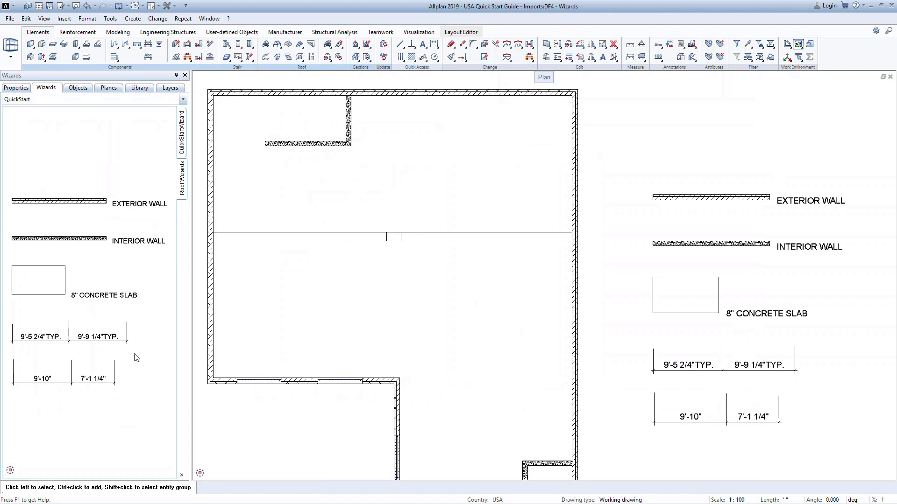
Make drawing file 101 Foundation Plan Finish current, with the Wizards file and the Roof level switched off.
key(F2)
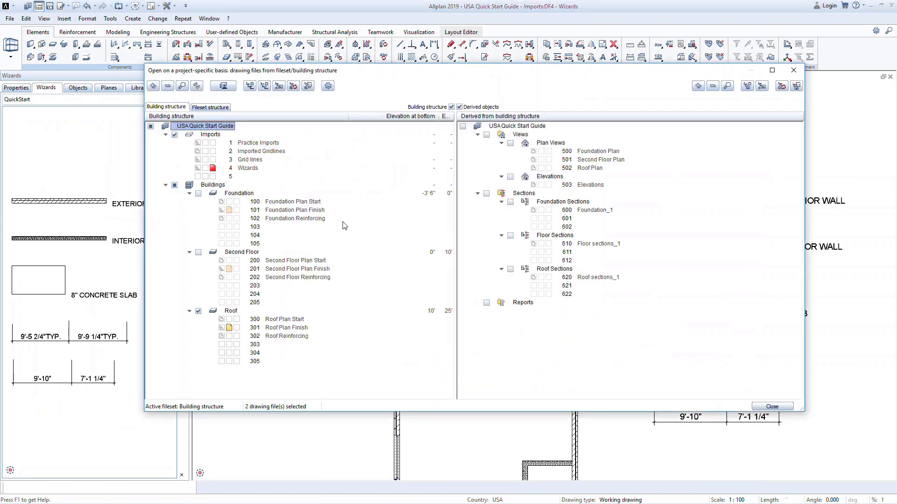
click(212, 168)
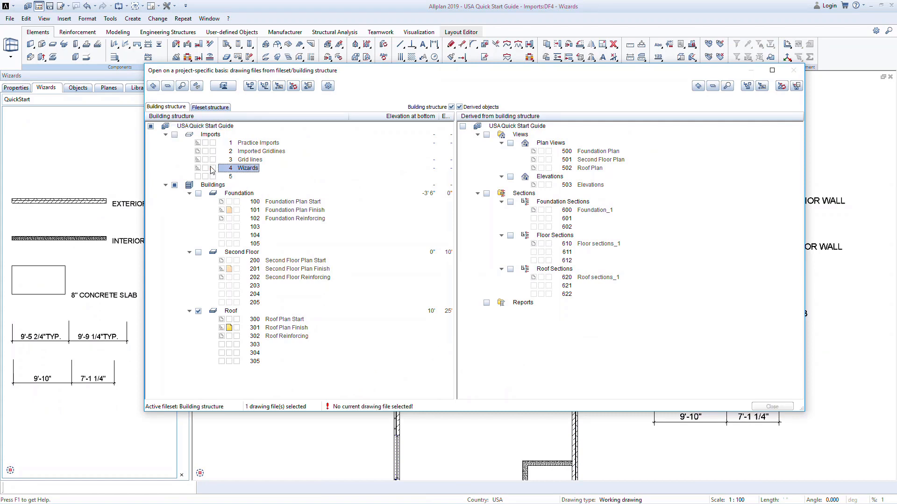
click(237, 210)
click(199, 194)
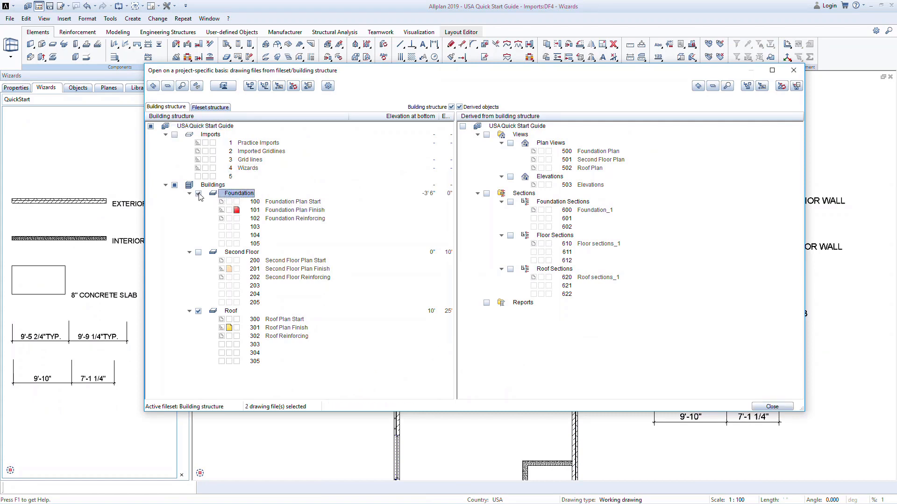
click(199, 312)
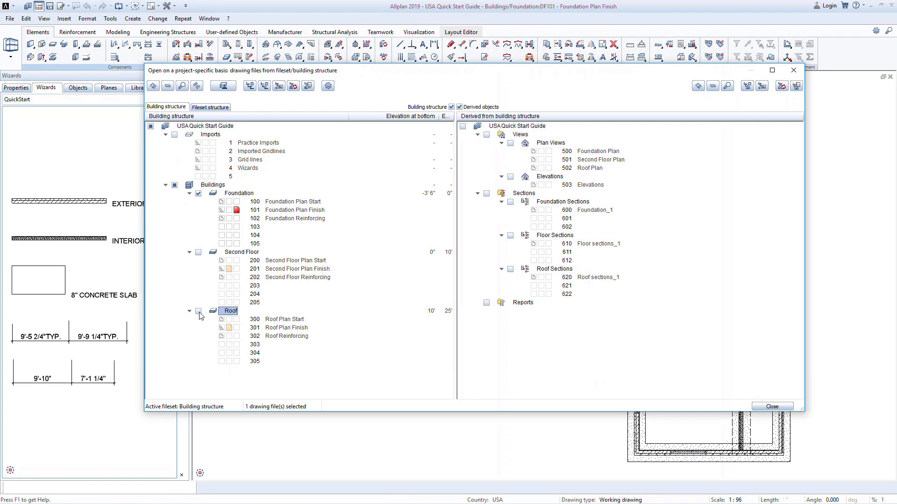
click(771, 406)
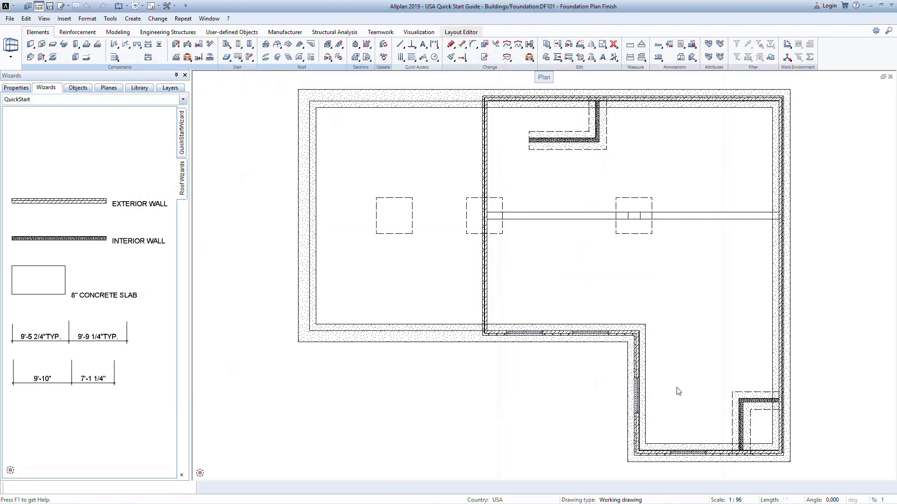
Start a new view of the foundation, preview the east elevation and southeast isometric directions, and set it to Plan View.
click(360, 51)
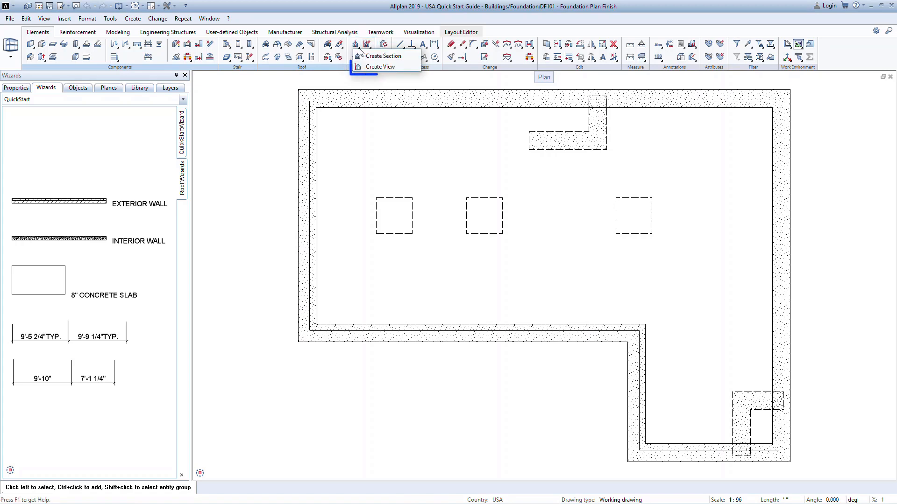
click(393, 66)
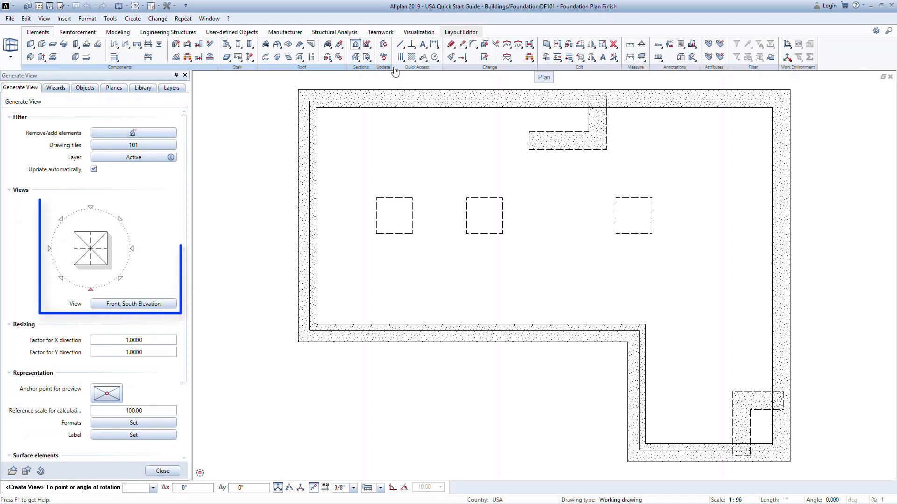
scroll(541, 257, down, 4)
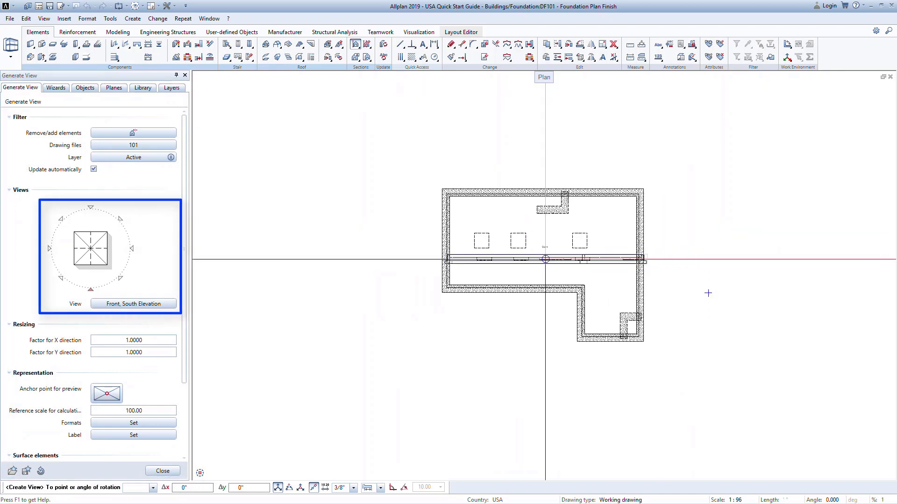
click(133, 251)
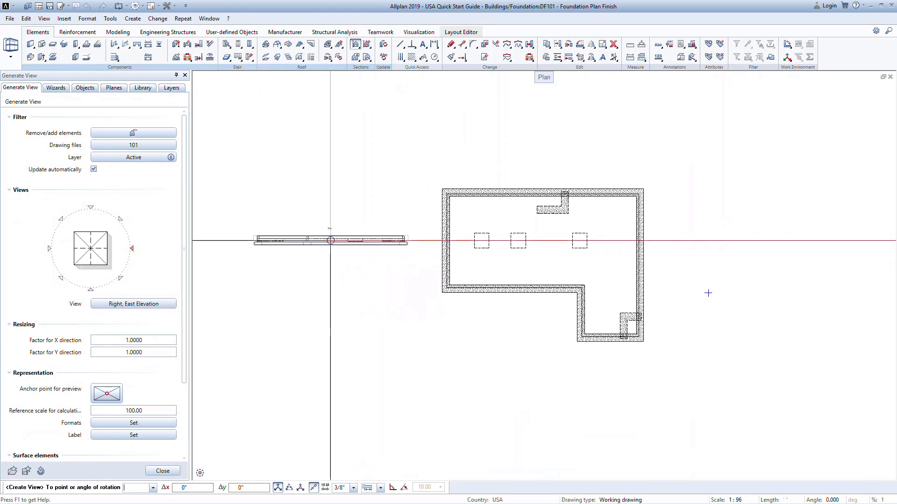
click(120, 279)
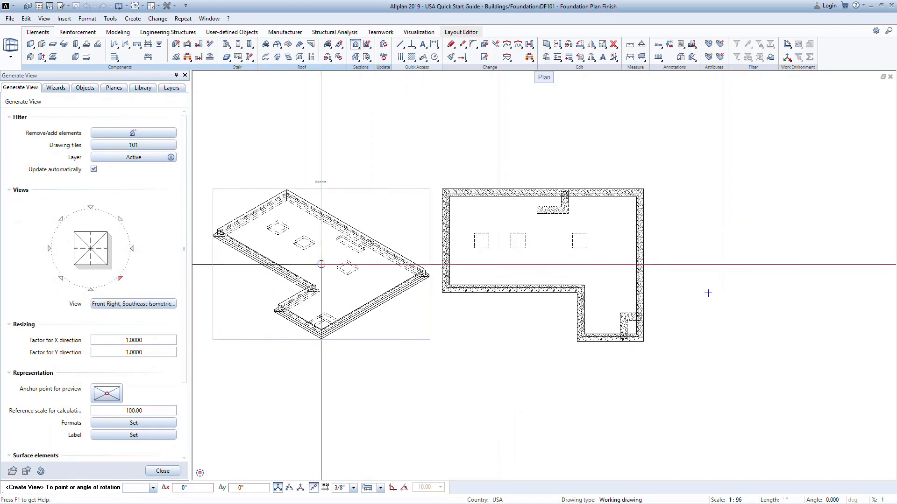
click(107, 256)
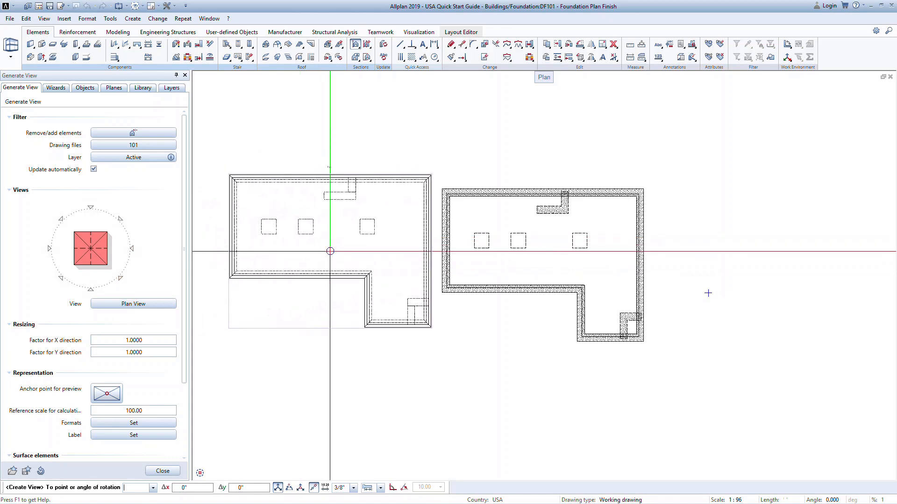
click(103, 249)
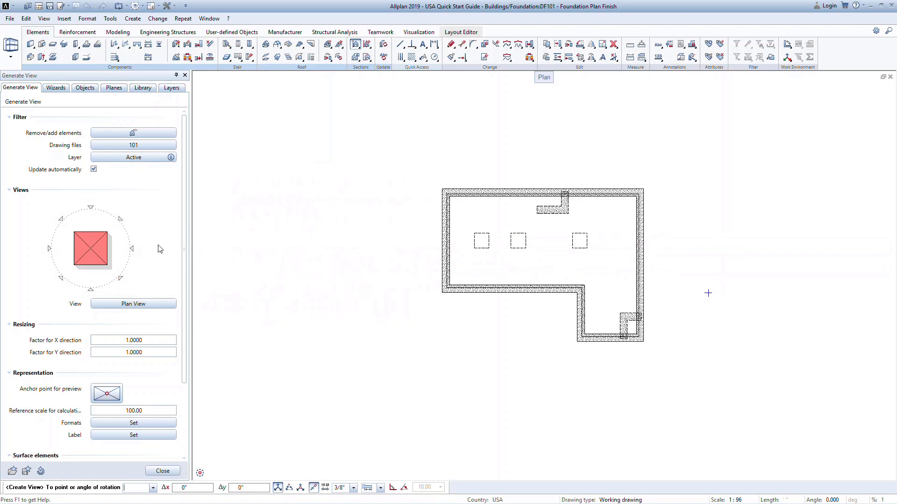
click(101, 251)
Preview the plan view with textured surface elements and return it to the plain line representation.
drag(185, 254, 193, 337)
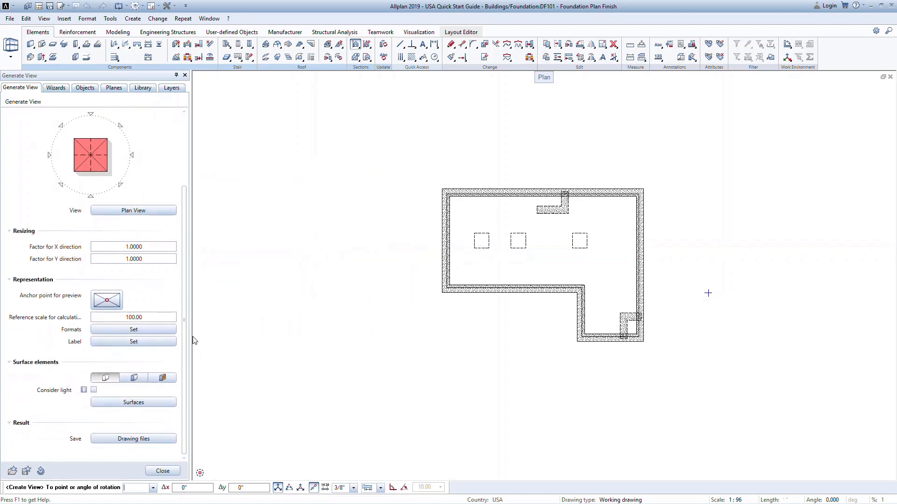
click(166, 379)
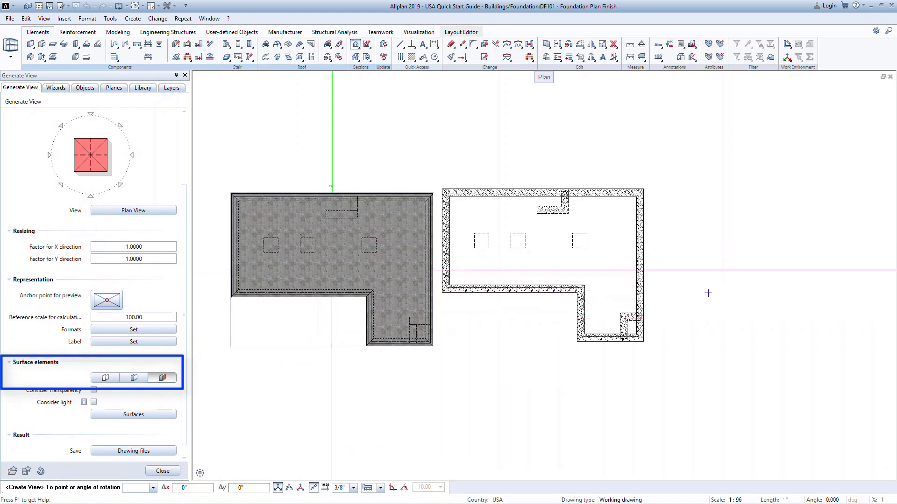
click(103, 377)
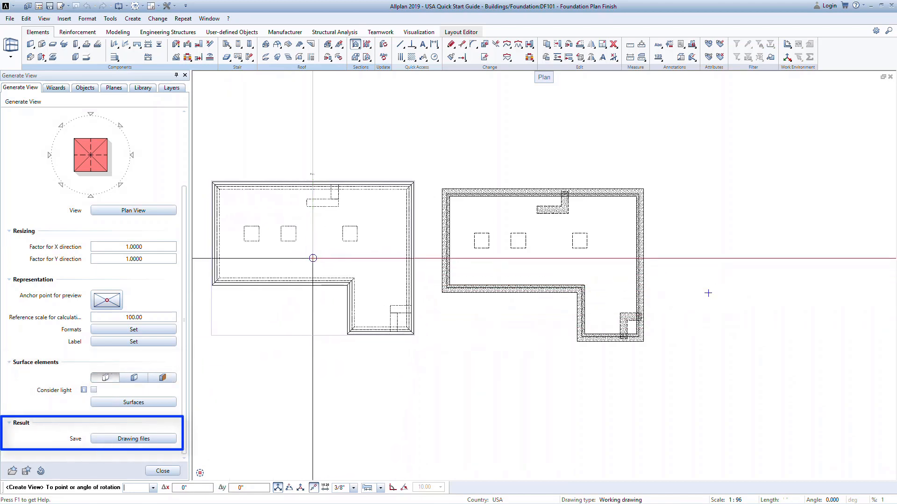
Choose drawing file 500 Foundation Plan as the view's target and place the plan view beside the foundation.
click(133, 439)
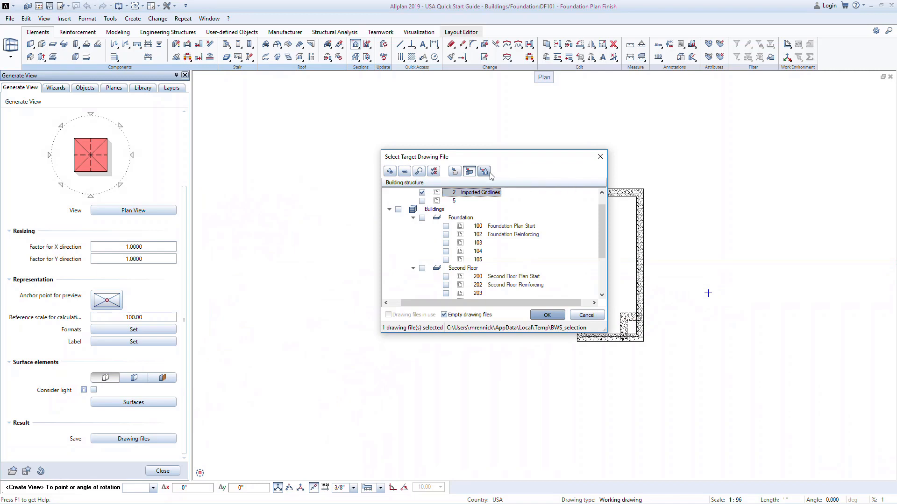
click(489, 174)
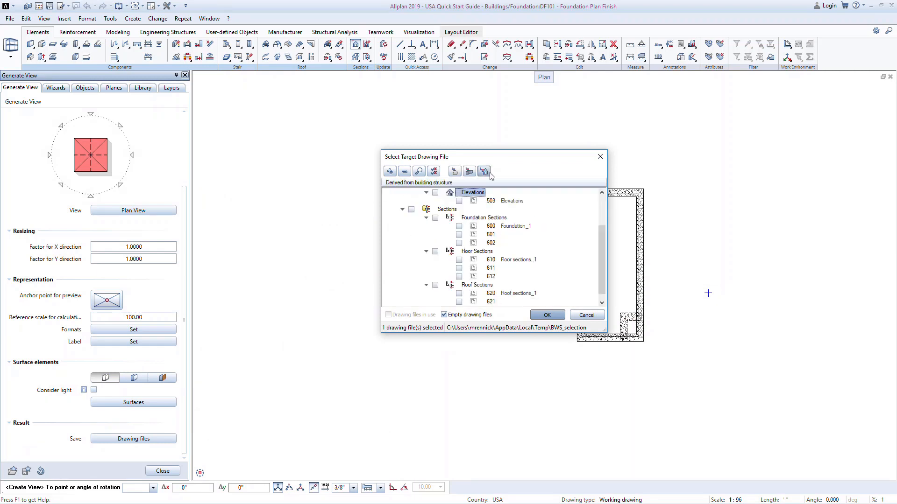
scroll(494, 201, up, 2)
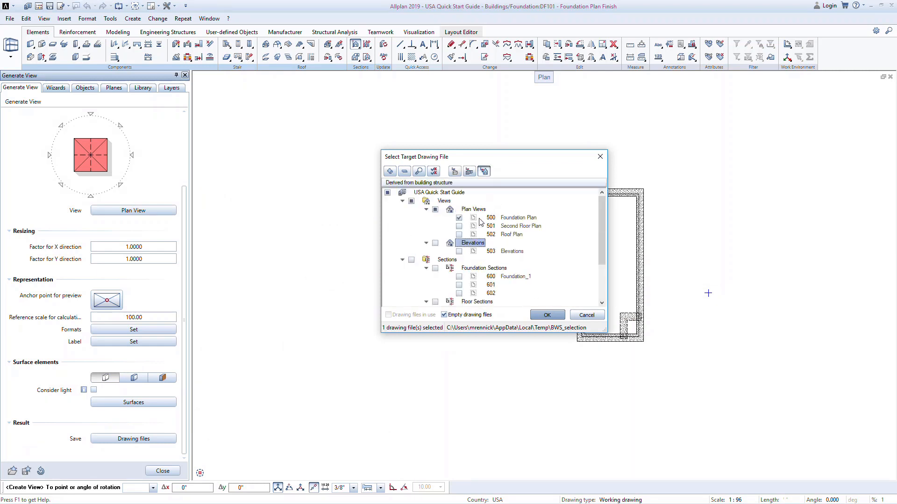
click(521, 220)
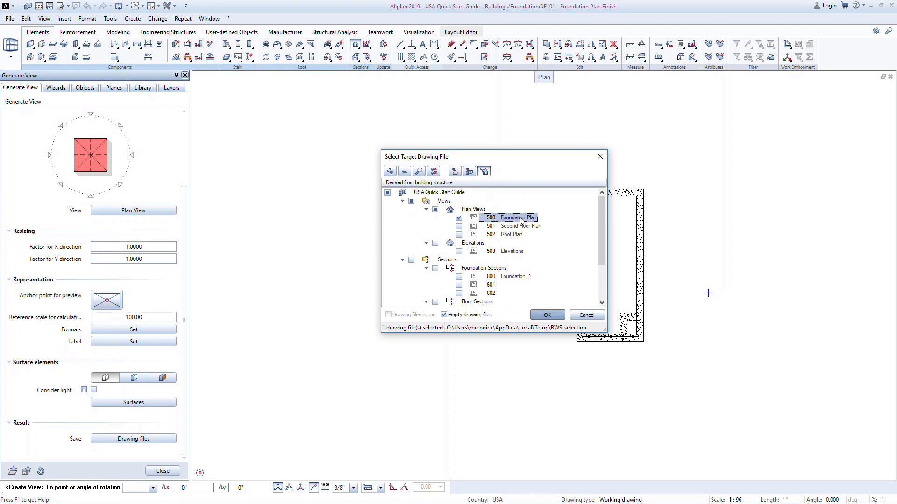
click(548, 316)
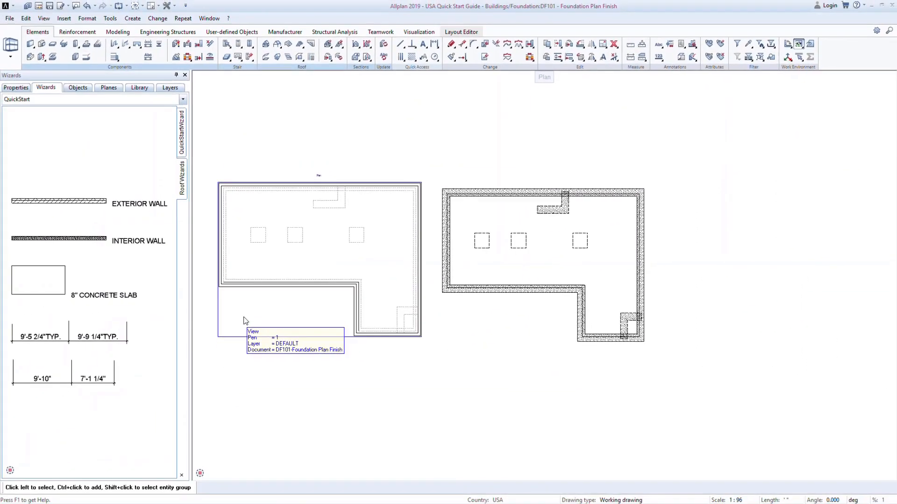
Add drawing file 201 Second Floor Plan Finish to the plan view's source drawing files and apply the change.
click(219, 328)
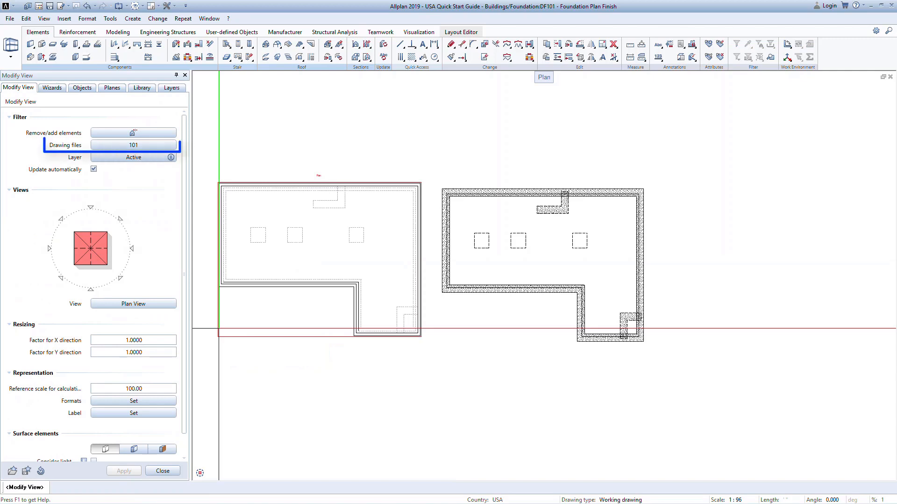
click(145, 147)
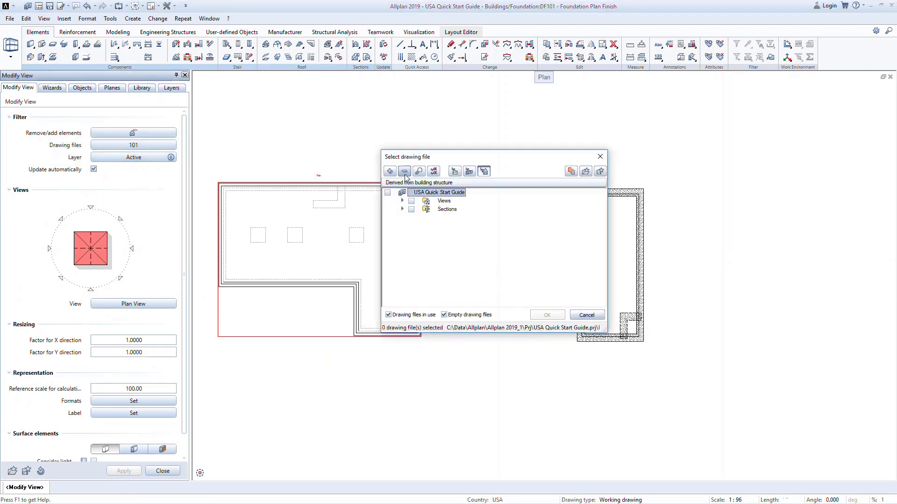
click(469, 171)
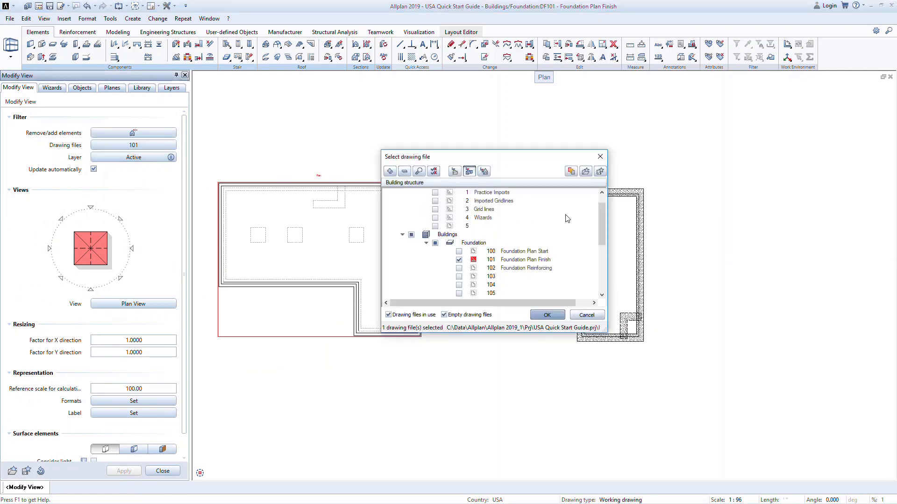
drag(602, 218, 600, 244)
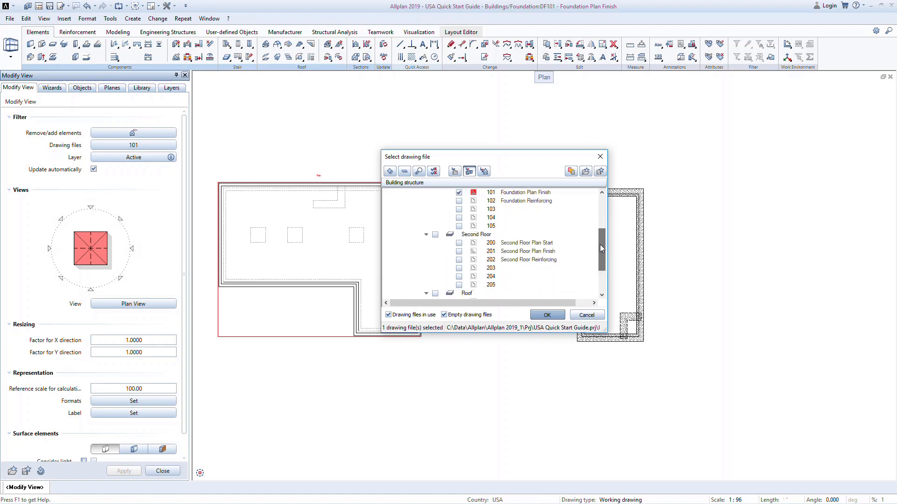
click(458, 255)
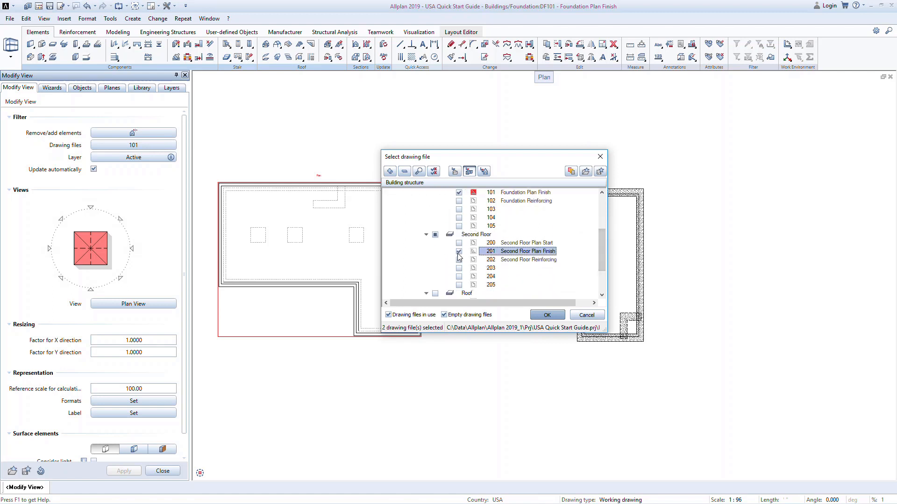
click(546, 315)
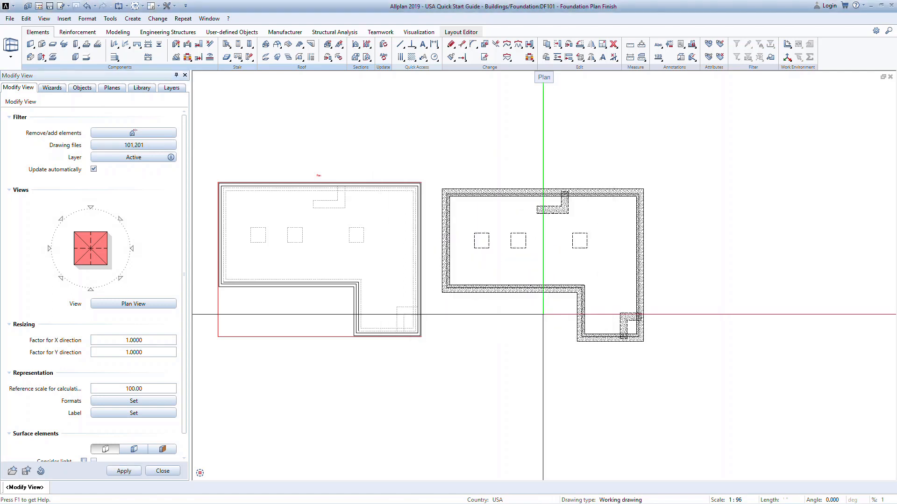
click(123, 471)
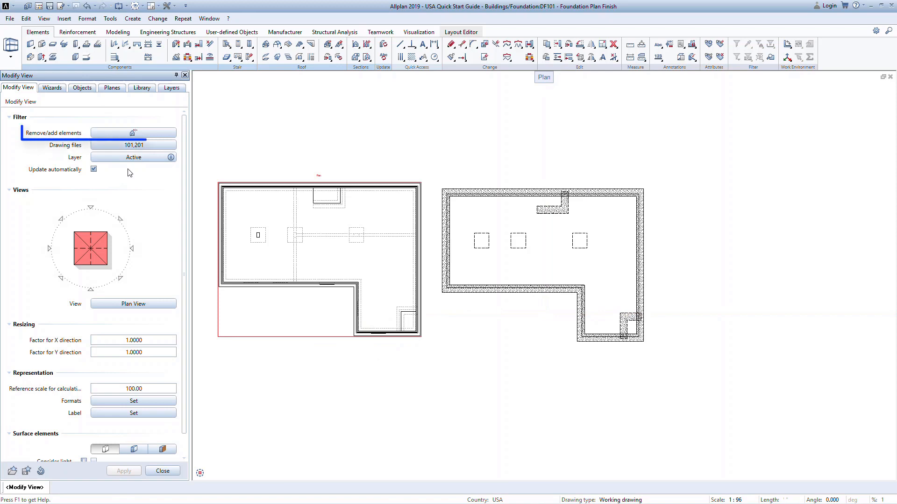
Remove the second-floor beams and slab from the plan view and apply the change.
click(138, 137)
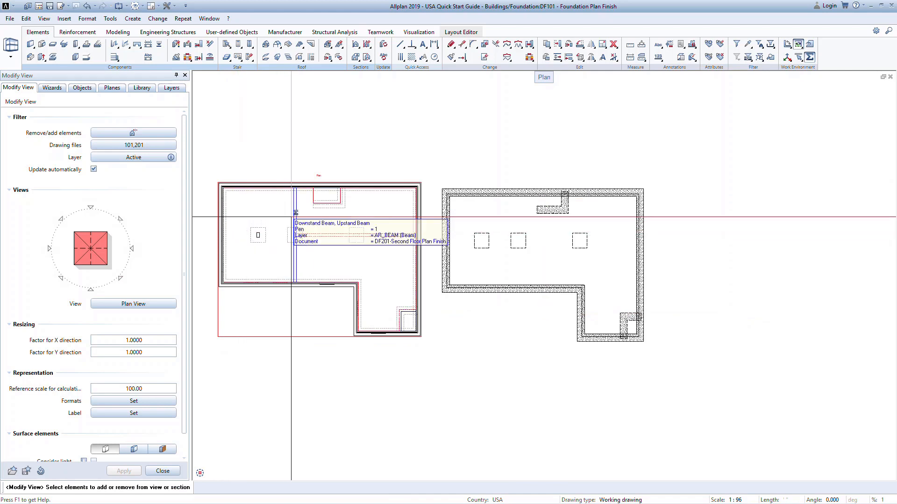
click(296, 217)
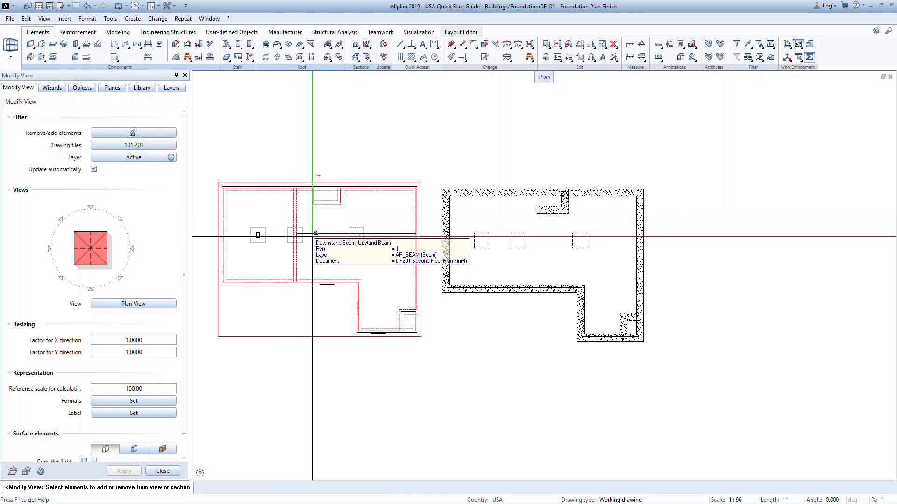
click(311, 195)
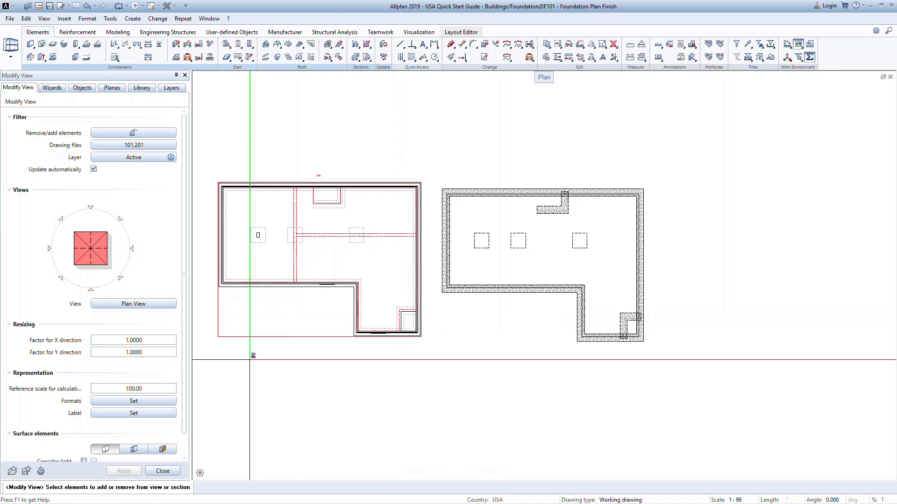
right_click(257, 356)
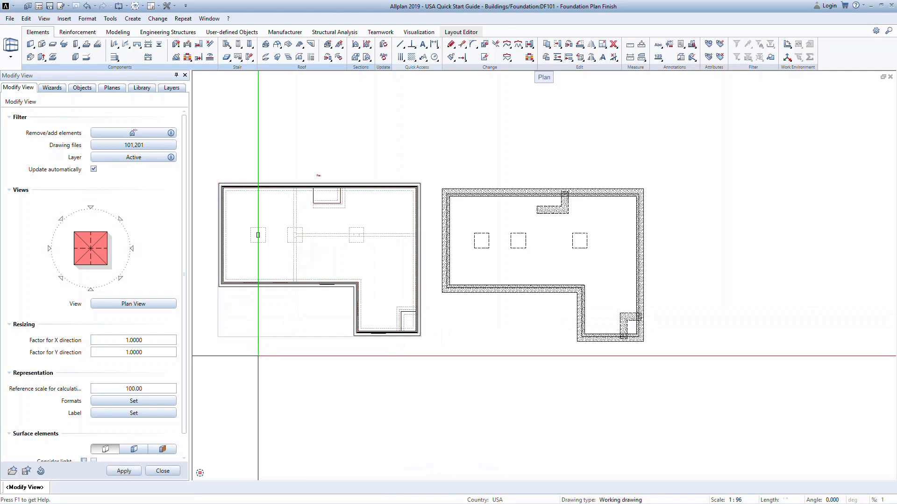
click(126, 470)
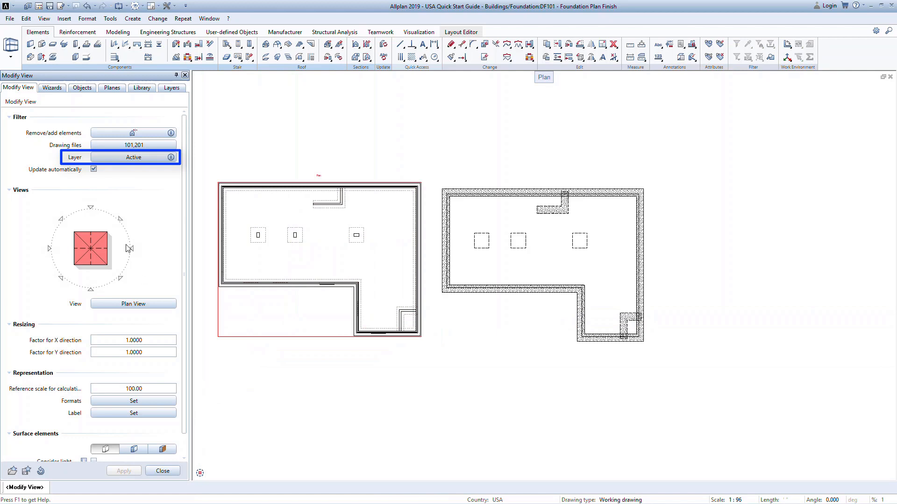
Give the plan view a user-defined layer setting with AR_C_NB and AR_C_PE hidden, and finish modifying the view.
click(117, 159)
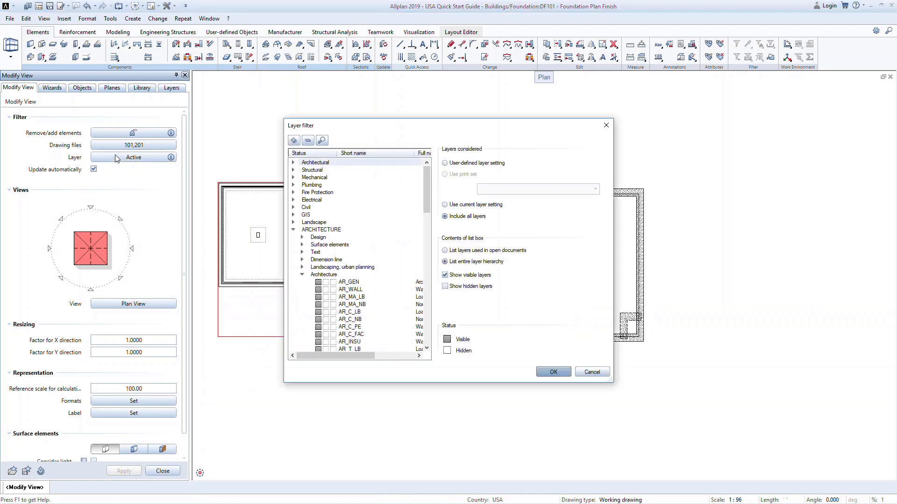
click(446, 163)
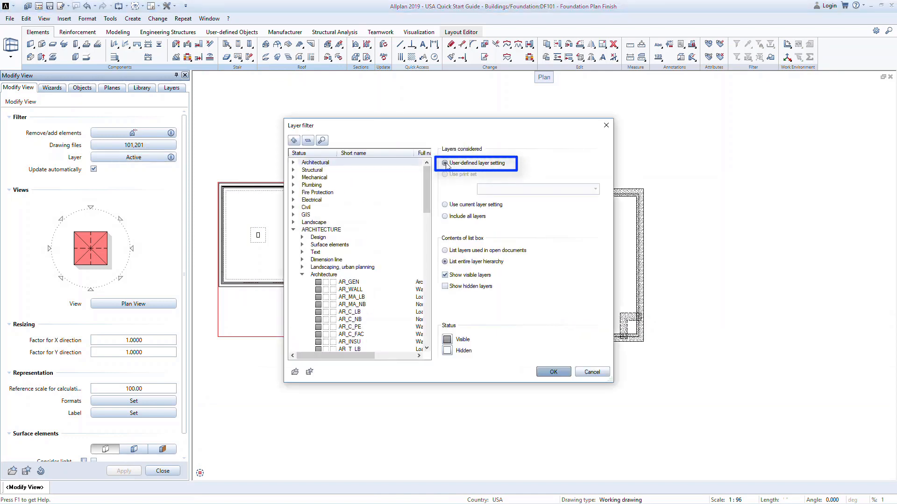
drag(425, 187, 425, 207)
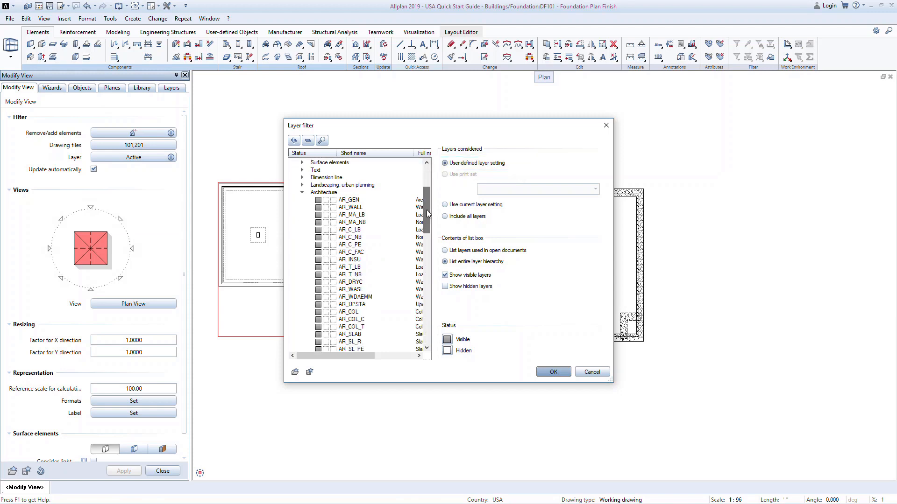
click(318, 237)
click(318, 245)
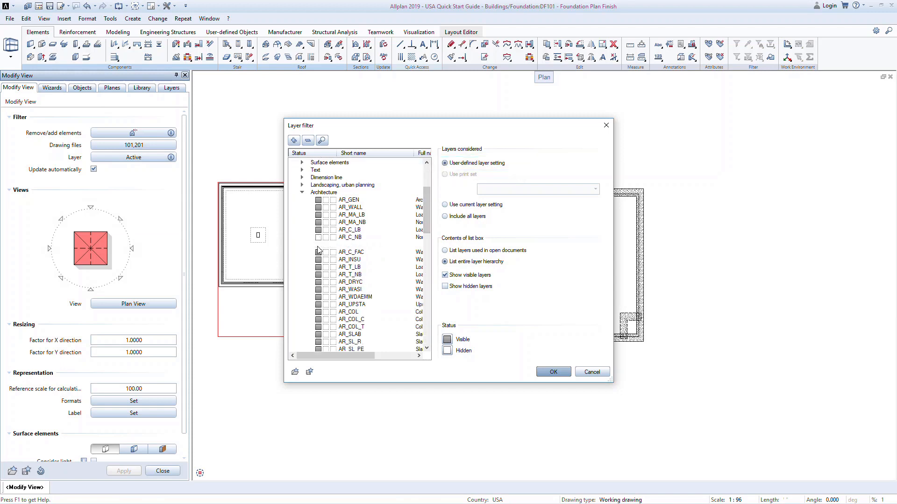
click(567, 376)
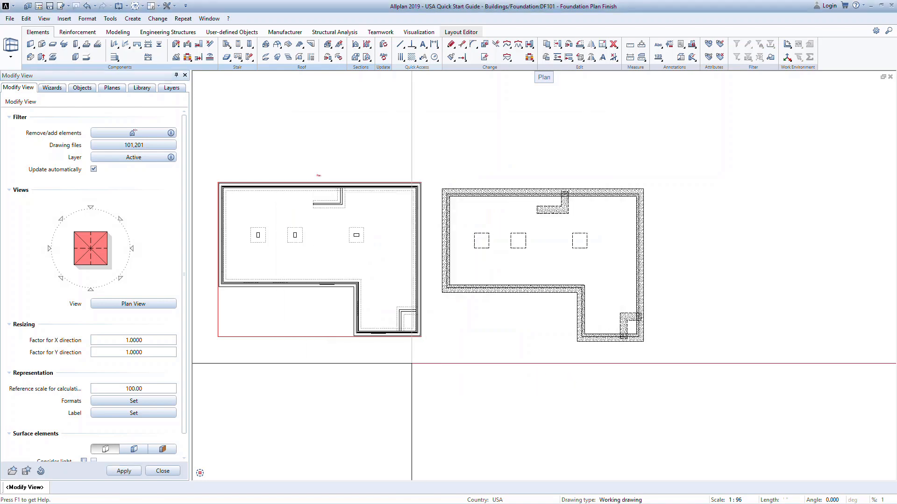
click(172, 472)
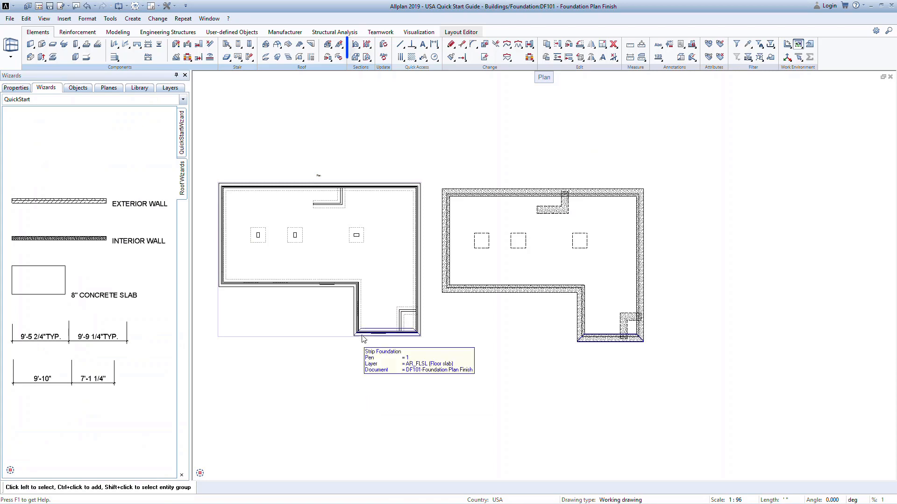
Create a horizontal section enclosing the foundation plan's lower-right corner and place it to the right of the plan.
click(359, 48)
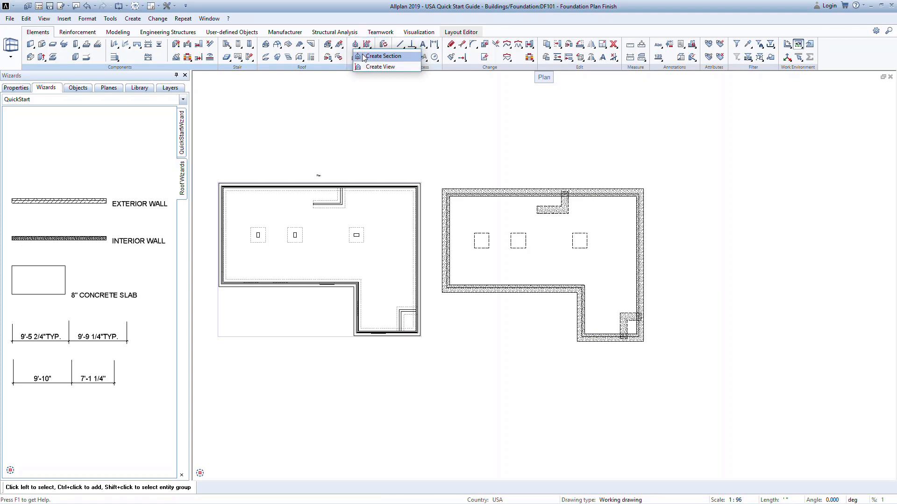
click(364, 56)
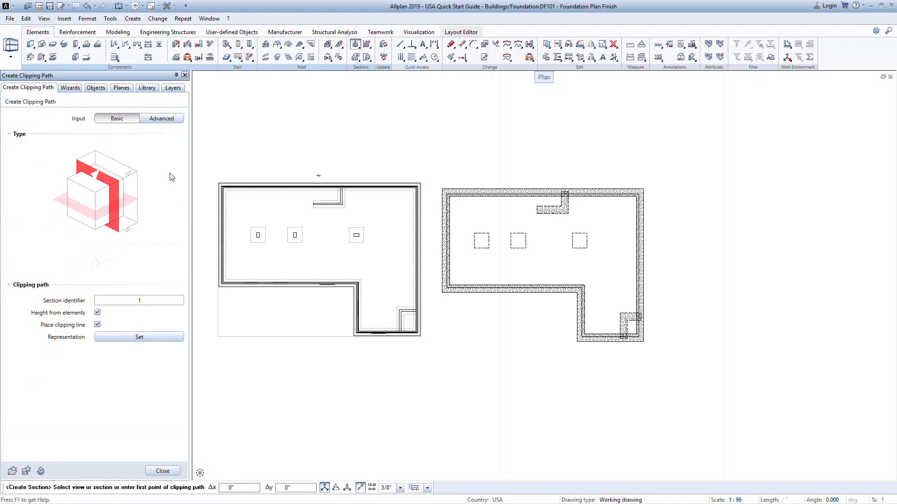
click(59, 201)
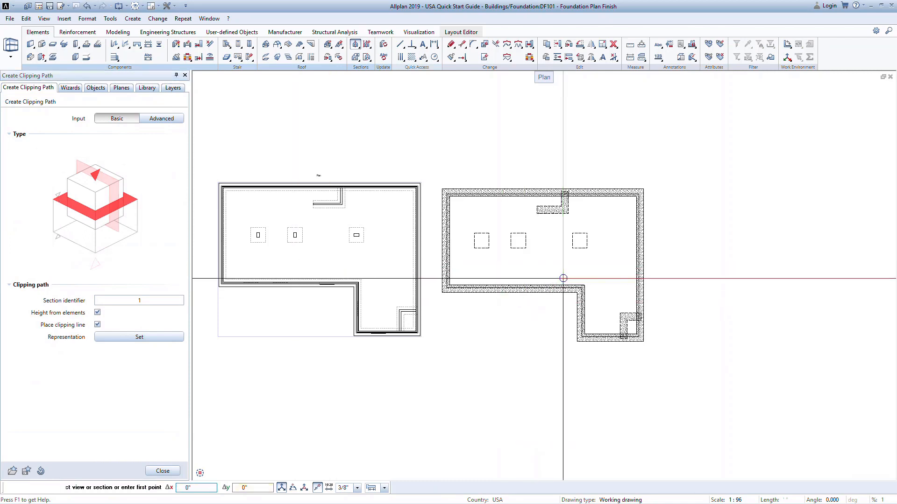
click(562, 277)
click(660, 350)
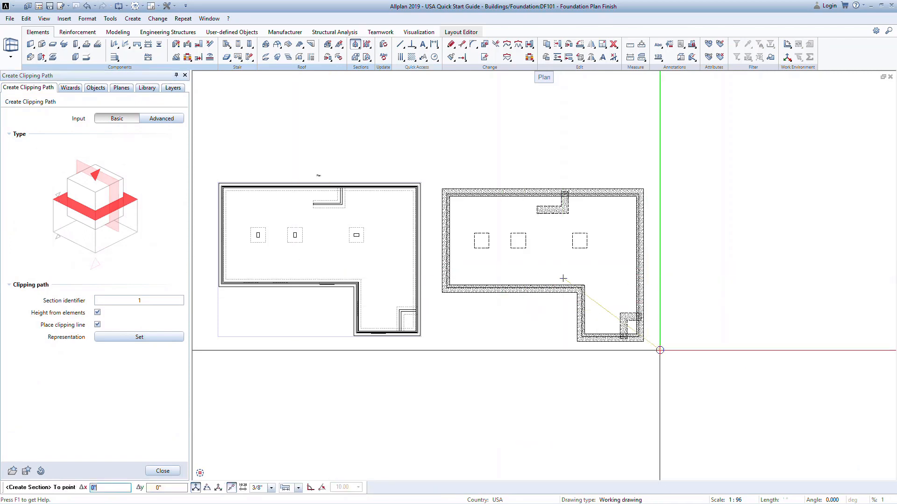
click(563, 278)
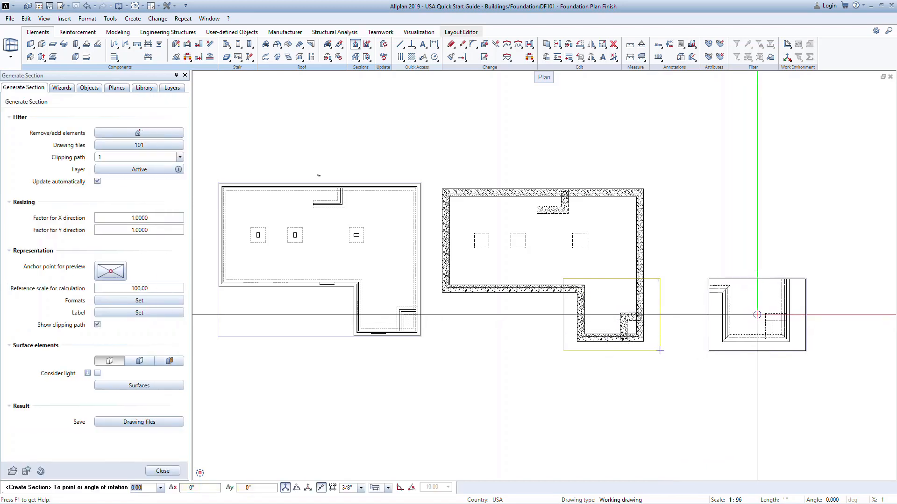
click(756, 315)
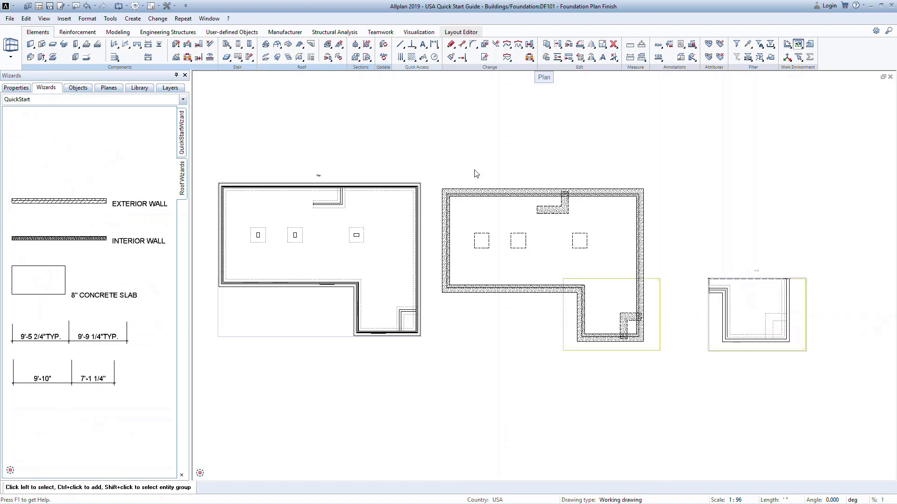
Create a vertical section through the foundation's two left footings, looking toward the upper wall, and place it above the horizontal section.
click(356, 46)
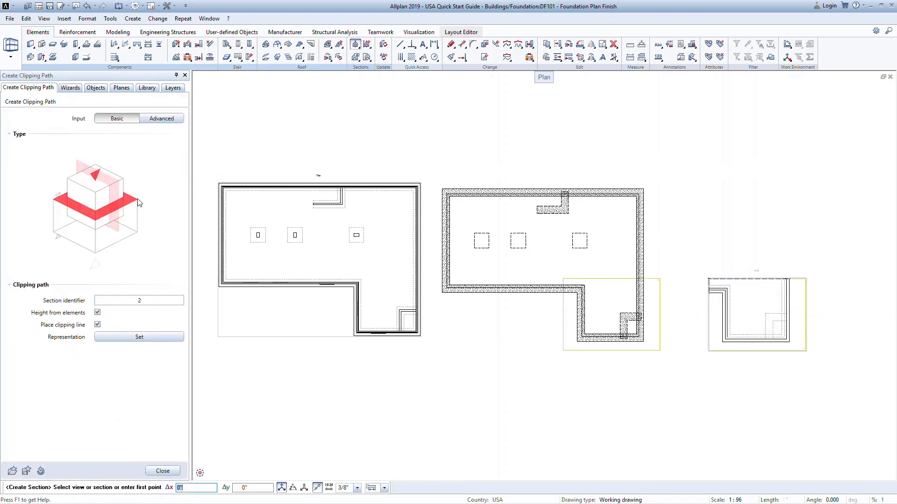
click(119, 195)
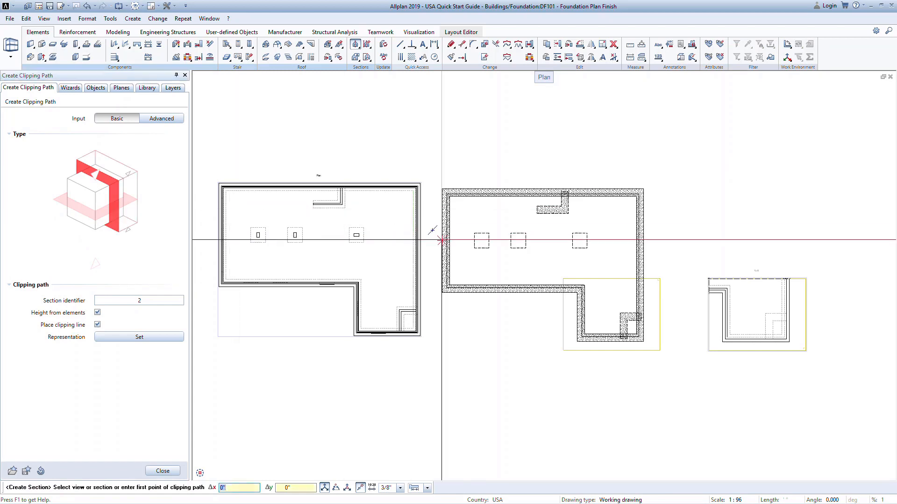
click(434, 240)
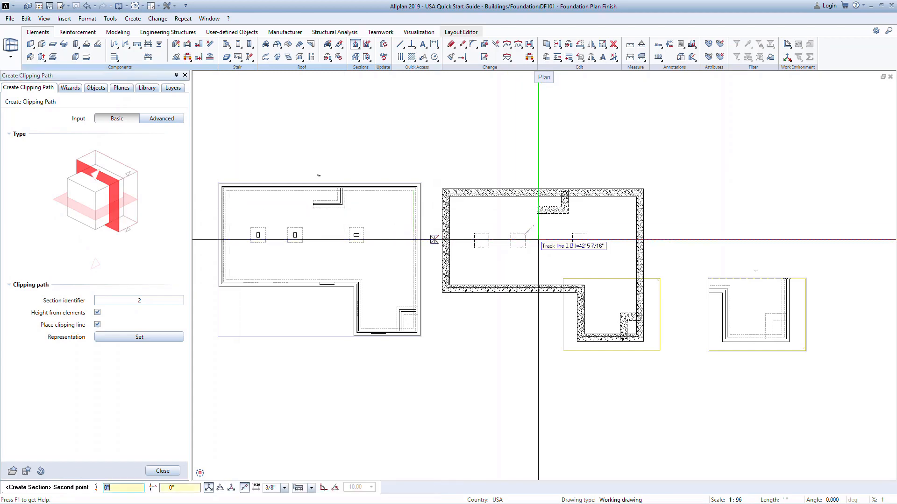
click(546, 240)
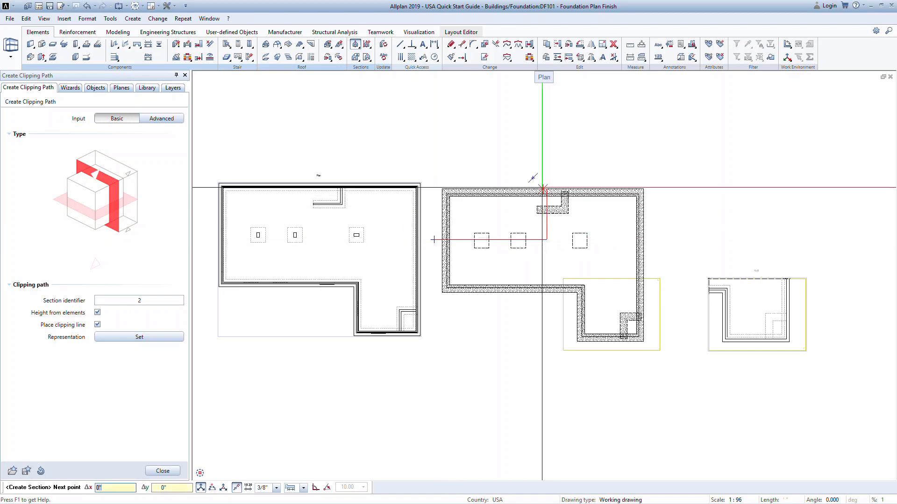
key(Escape)
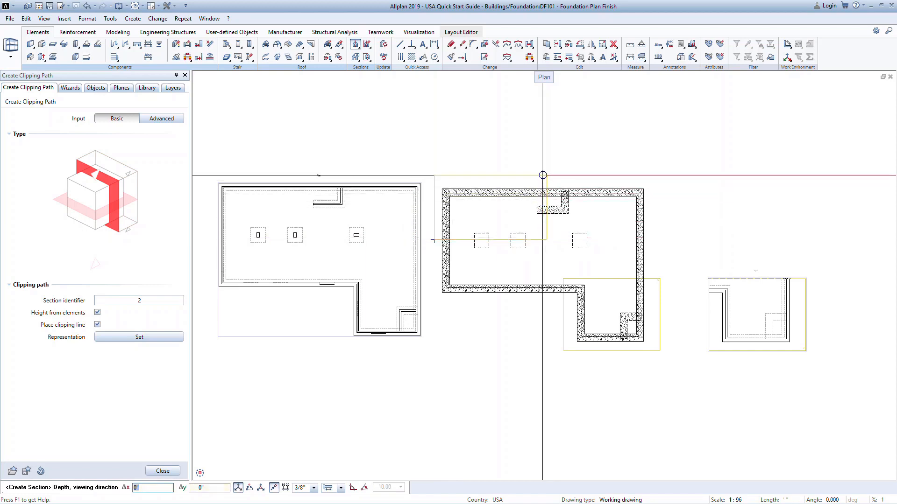
click(542, 175)
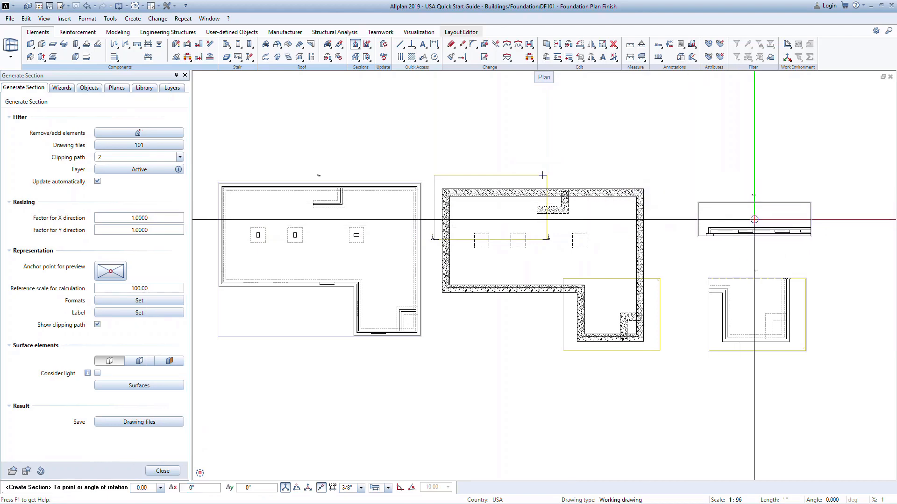
click(753, 220)
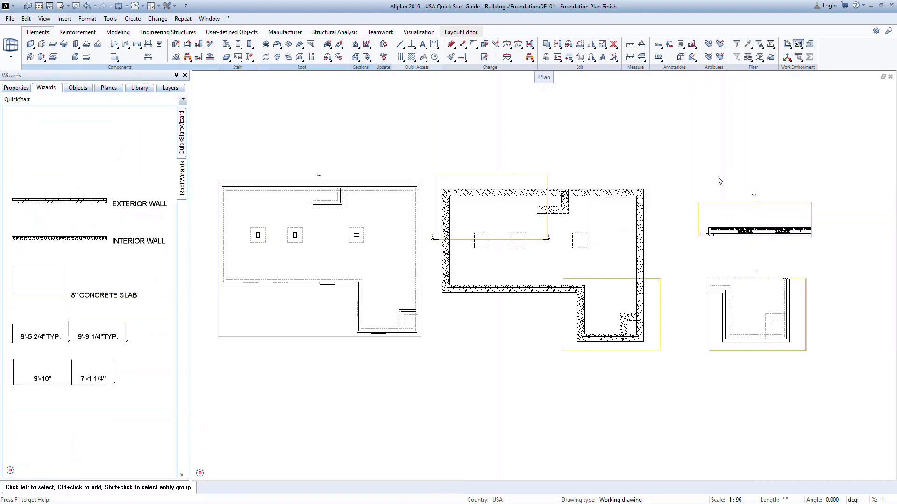
Start another section with advanced clipping path input, using the Normal input option and the Observer reference mode.
scroll(728, 181, up, 3)
mouse_move(729, 182)
middle_down()
mouse_move(597, 133)
mouse_move(520, 128)
middle_up()
scroll(520, 128, down, 1)
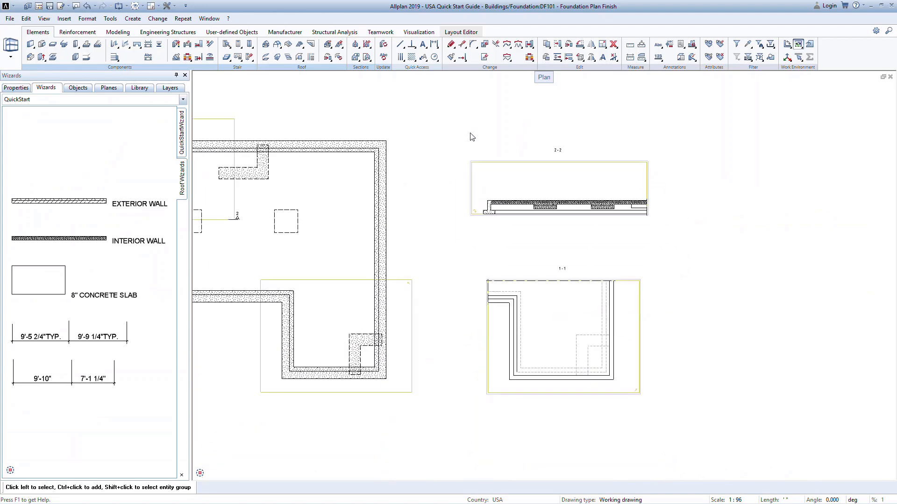
middle_drag(459, 138, 615, 140)
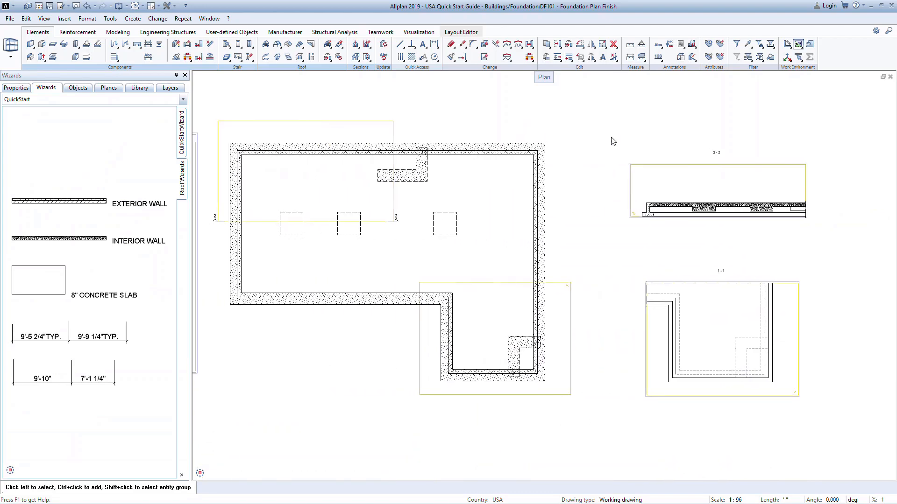
click(355, 46)
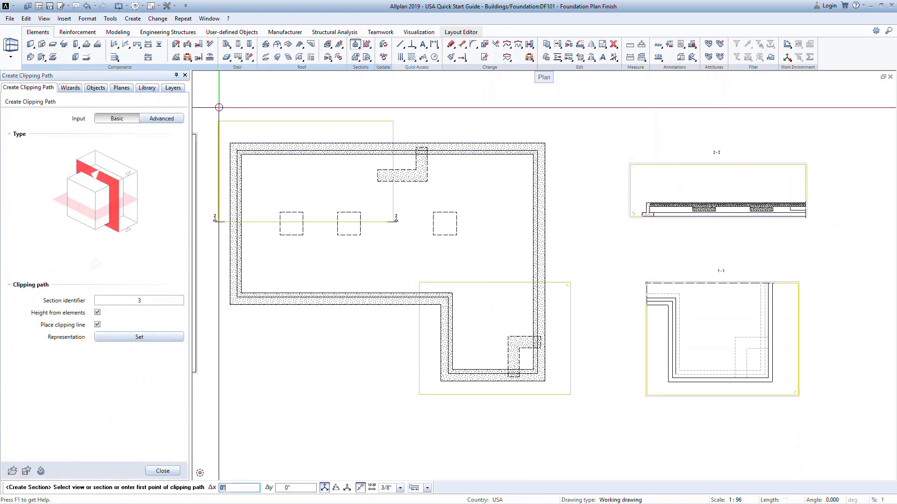
click(172, 120)
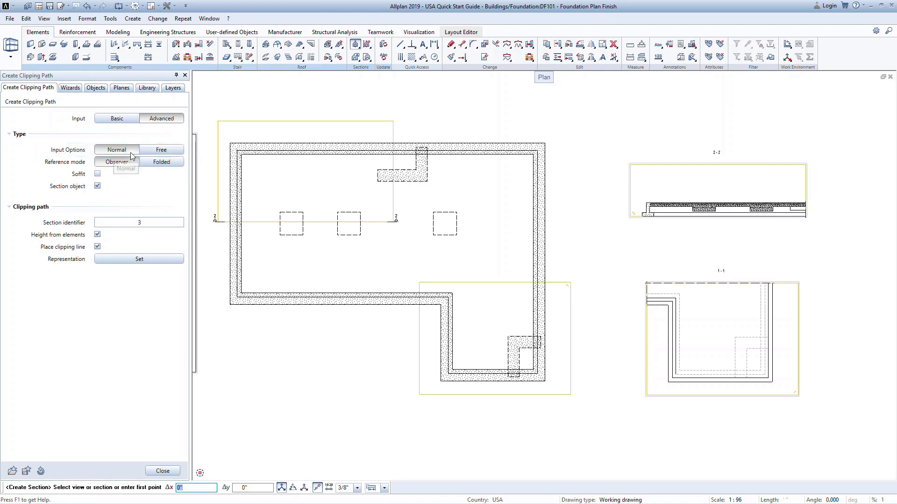
click(171, 153)
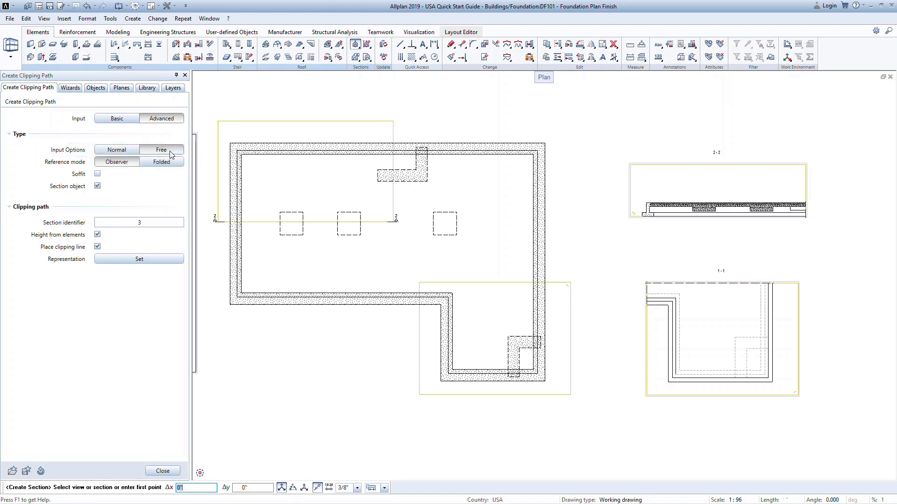
click(131, 155)
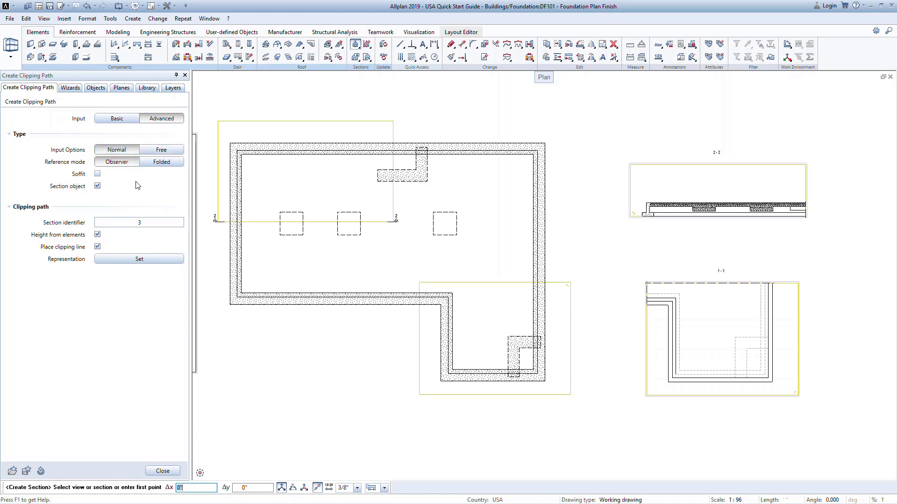
Enclose a short stretch of the plan's lower-left wall as clipping path 3, create a horizontal section of it and place it below the wall.
click(306, 285)
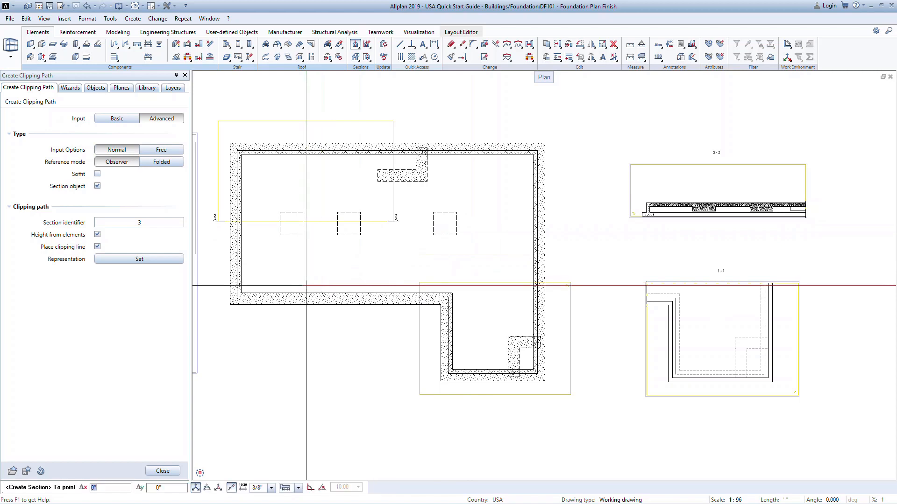
click(329, 311)
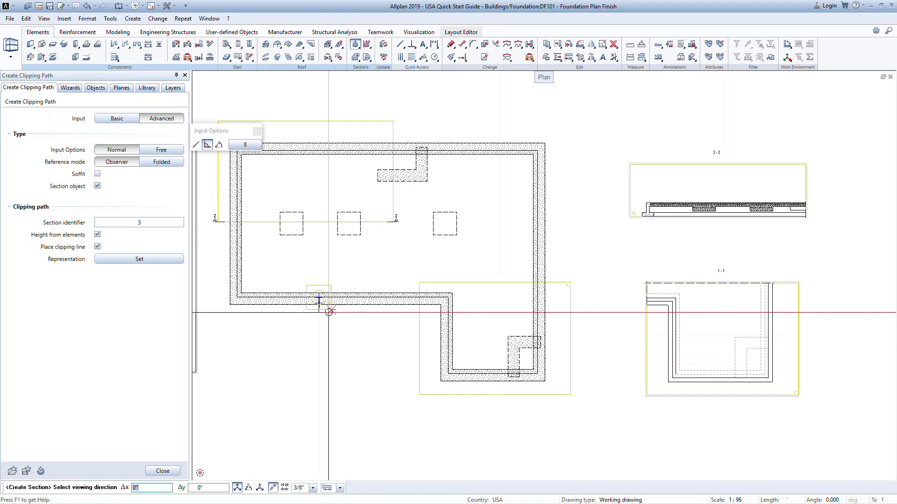
scroll(318, 301, up, 5)
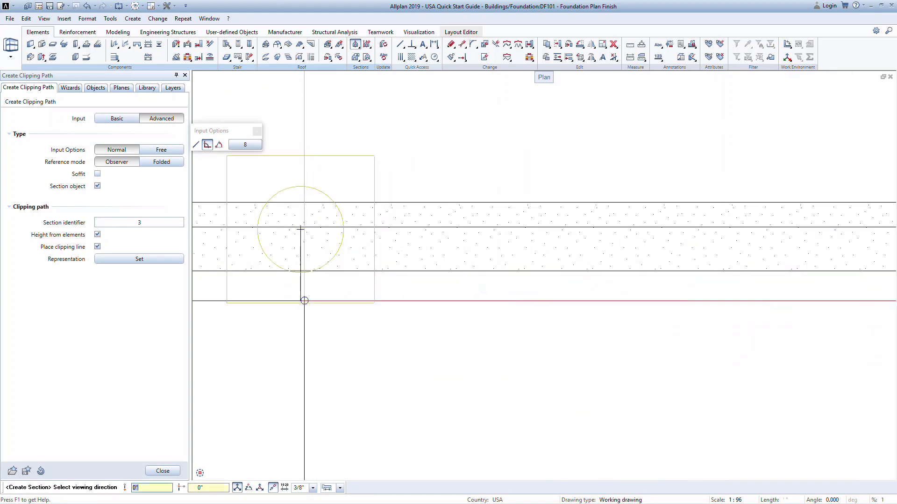
click(302, 227)
scroll(301, 232, down, 5)
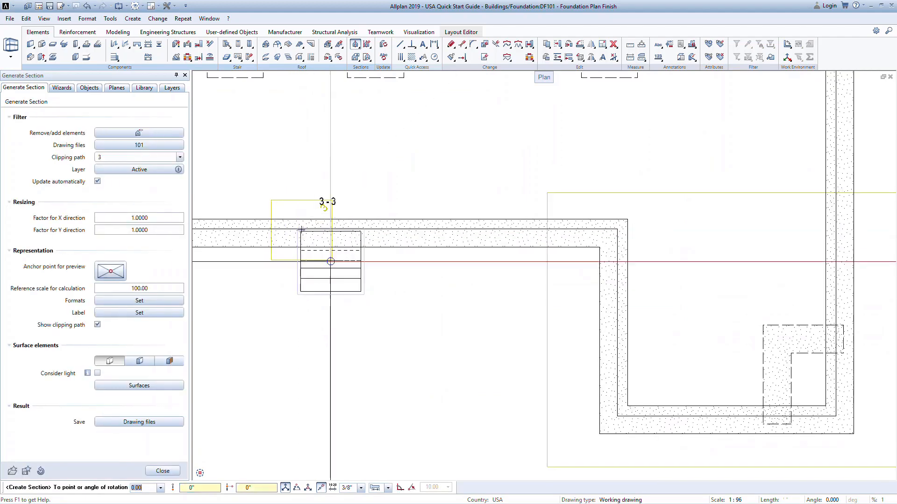
click(306, 310)
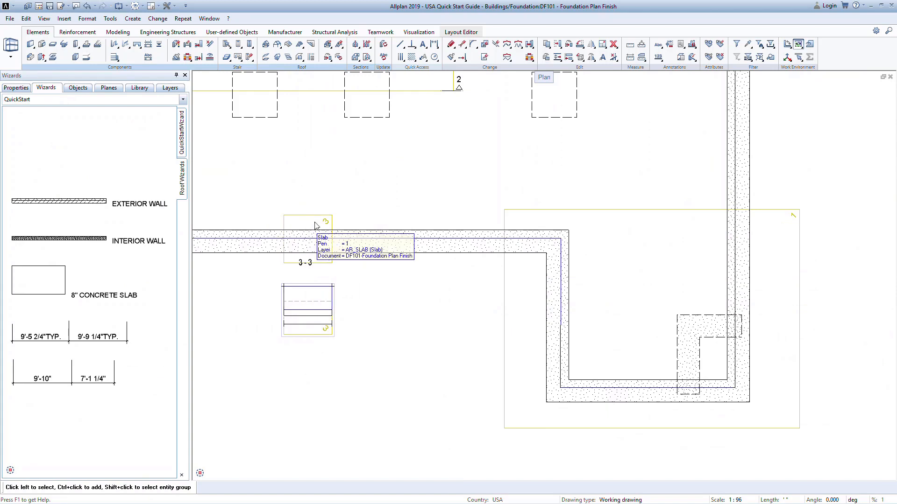
Create vertical section 4 through the lower wall just right of section 3, viewed from the right, and place it below the wall.
click(355, 45)
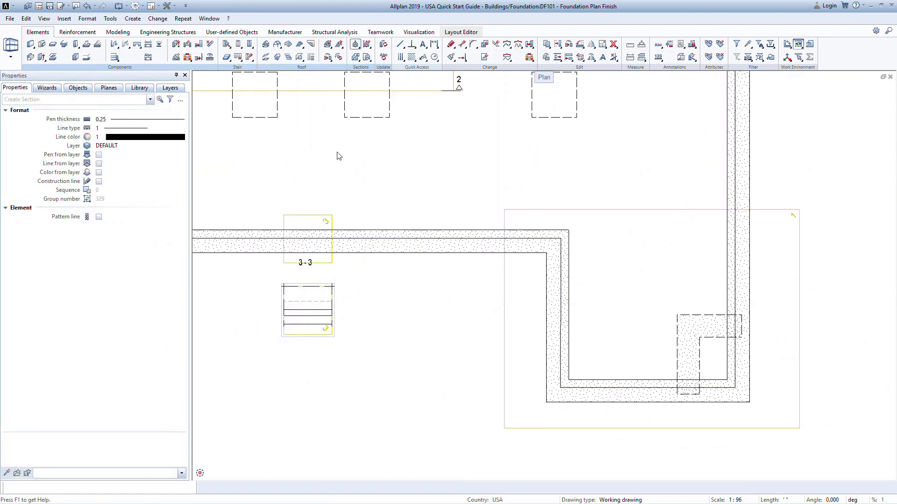
click(360, 215)
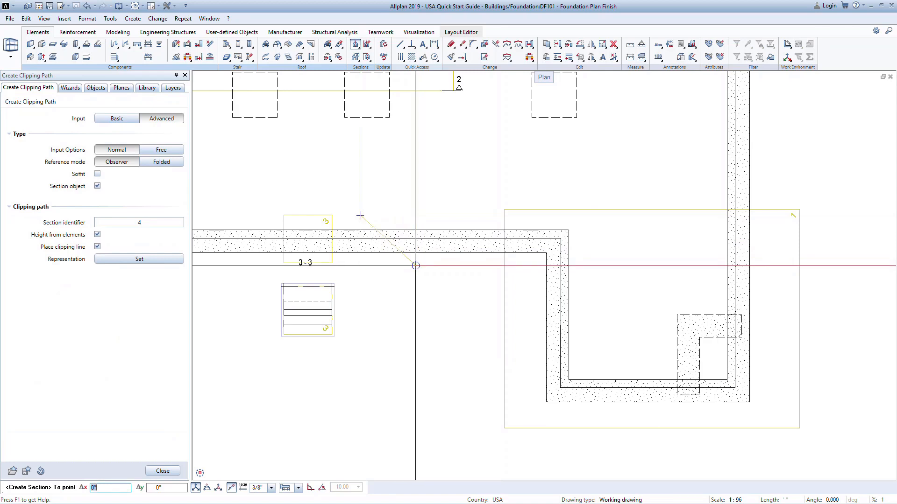
click(415, 265)
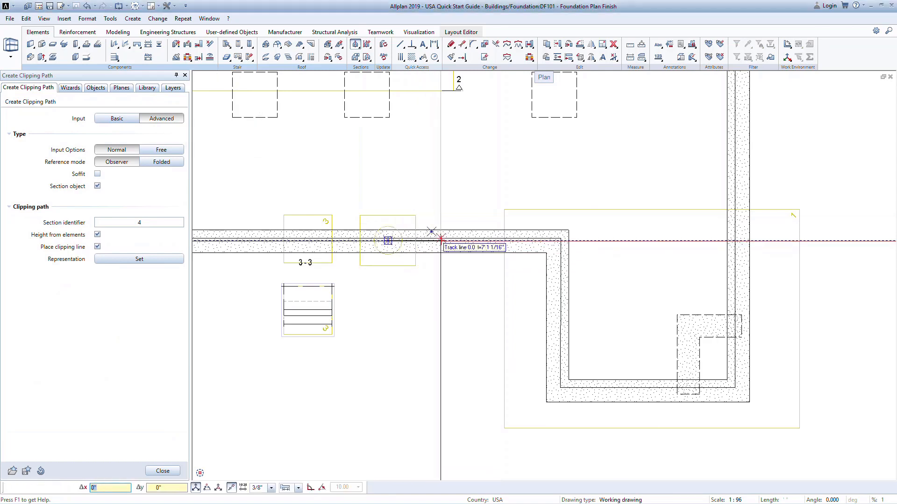
click(441, 240)
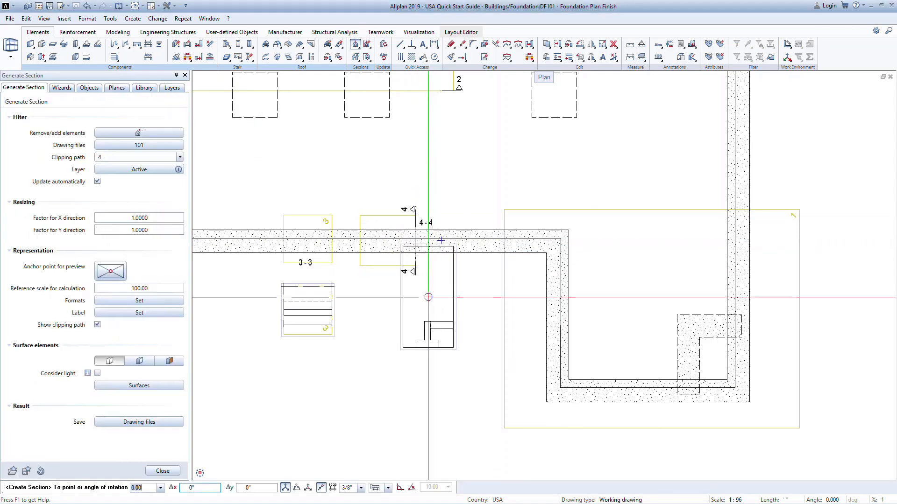
click(390, 336)
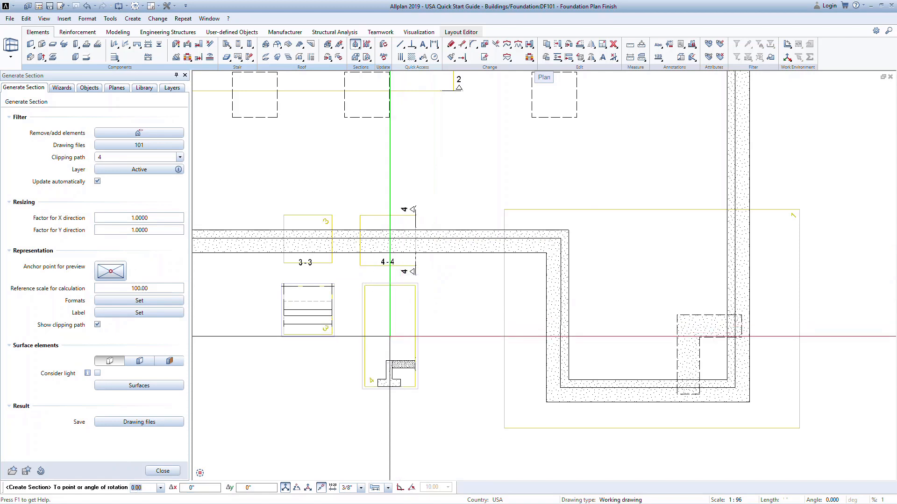
key(Escape)
Create vertical section 5 right of section 4, viewed from the right, with Height from elements off and top level 2', placed below the wall.
click(353, 46)
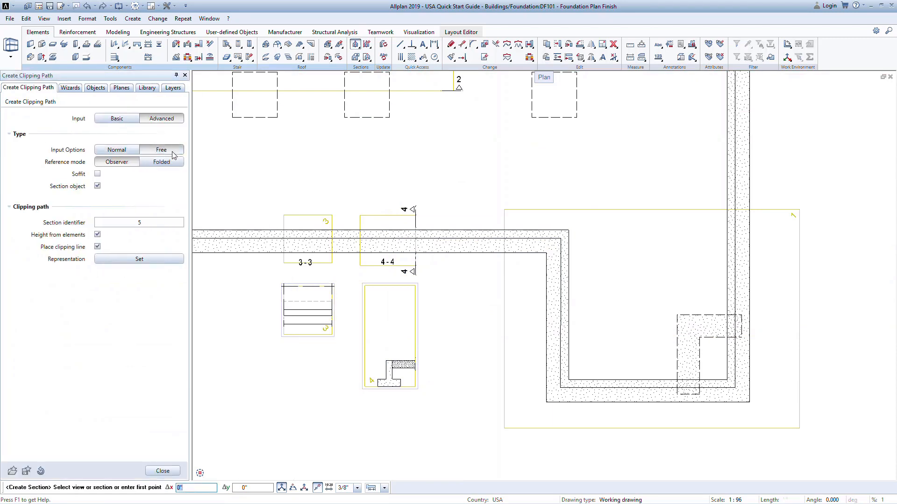
click(451, 224)
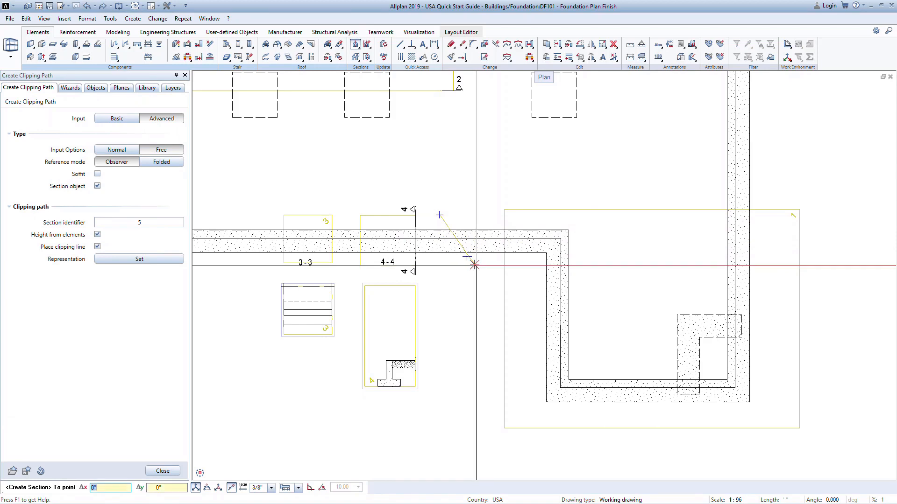
click(474, 264)
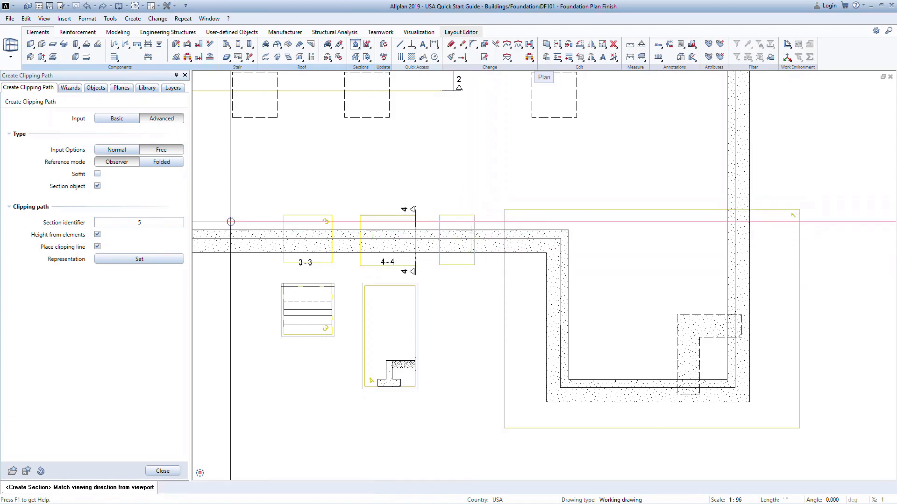
click(107, 148)
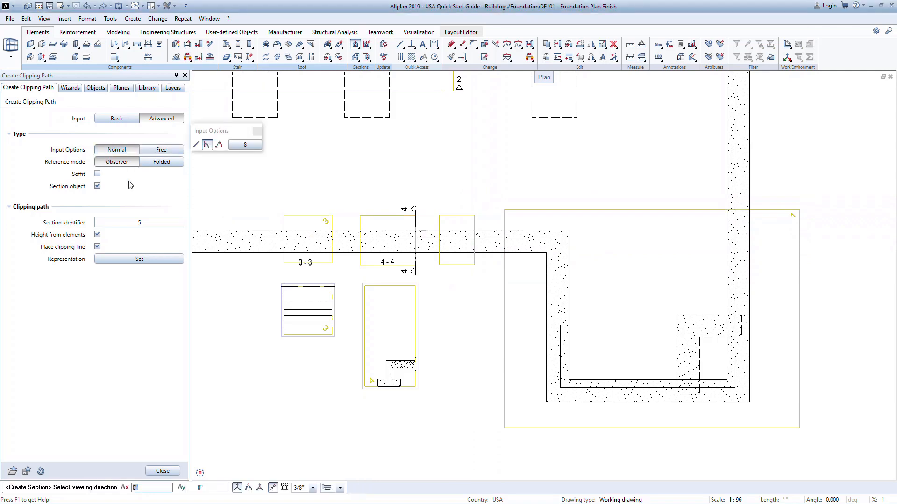
click(98, 234)
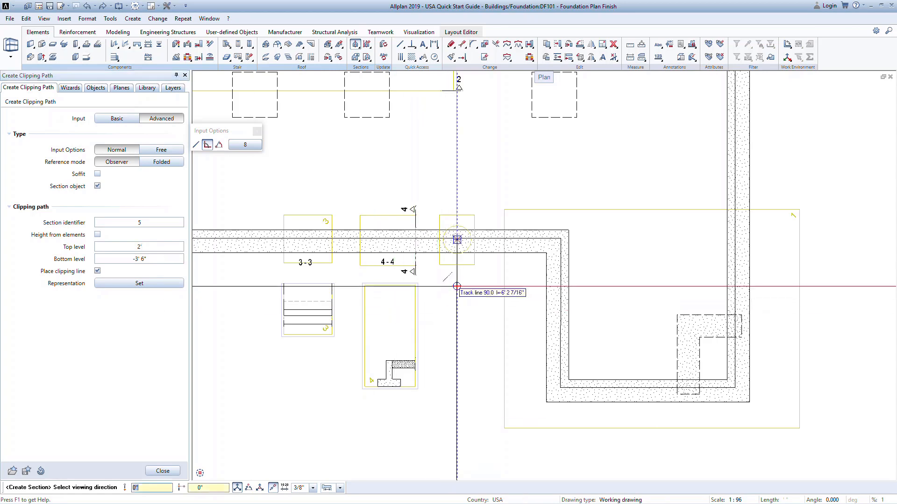
click(494, 243)
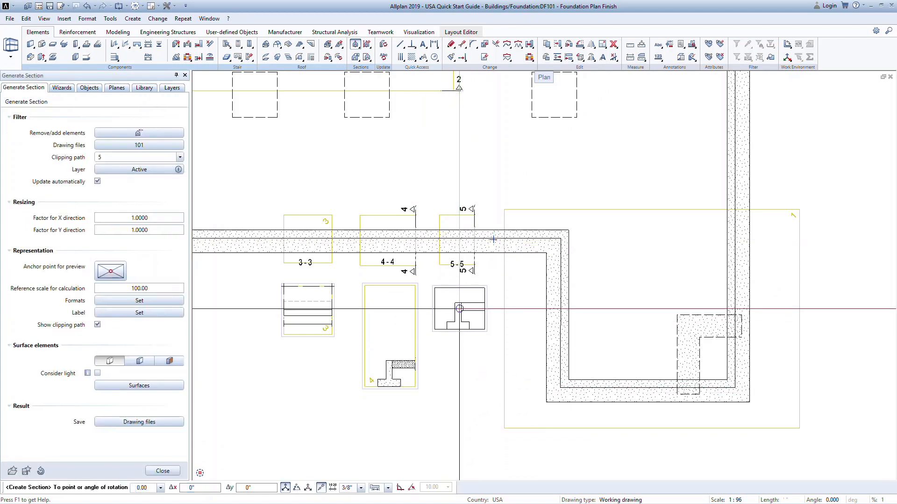
click(493, 239)
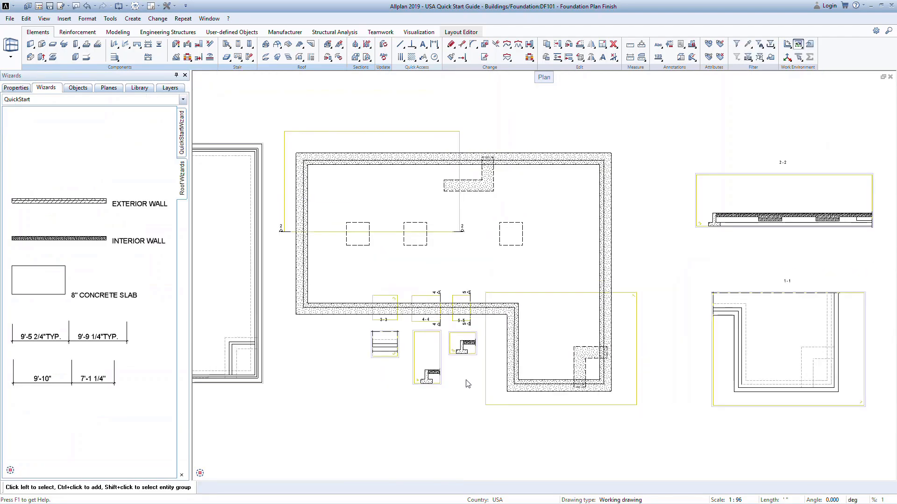
Draw stepped clipping path 6 from below the lower wall, through the middle footing, past the upper wall and back down beside the right footing.
click(358, 44)
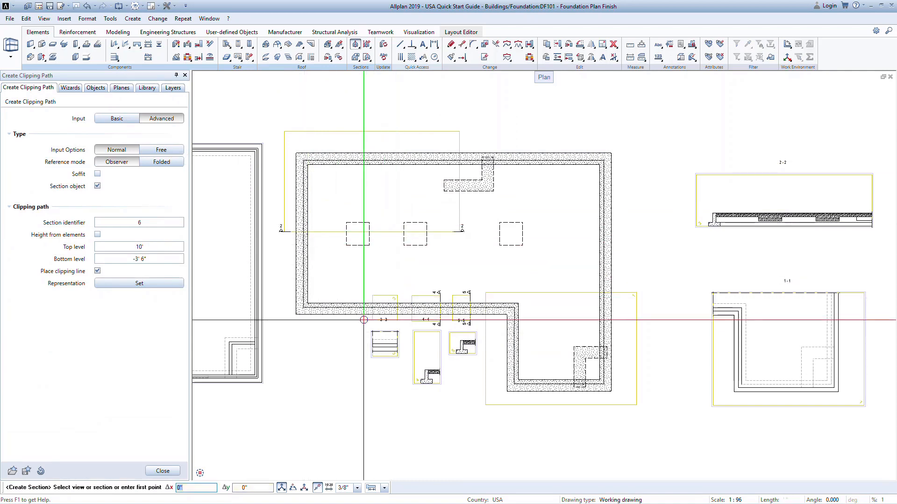
click(414, 322)
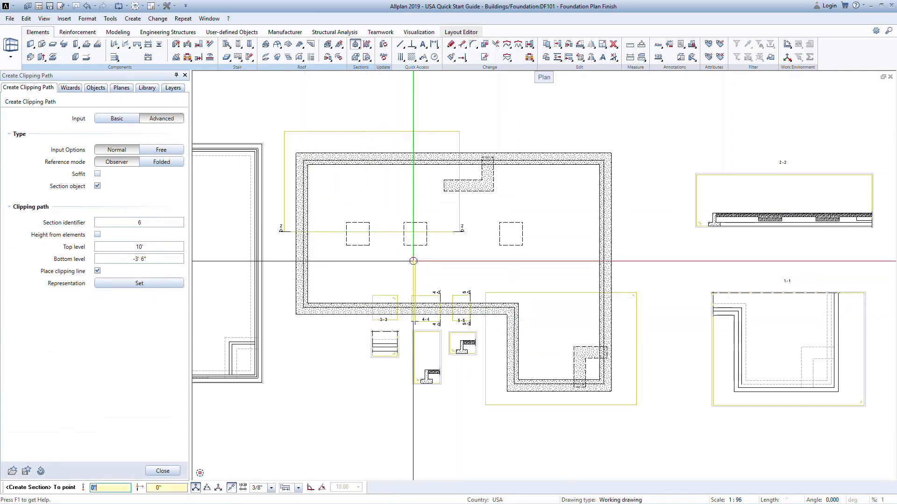
click(415, 207)
click(471, 208)
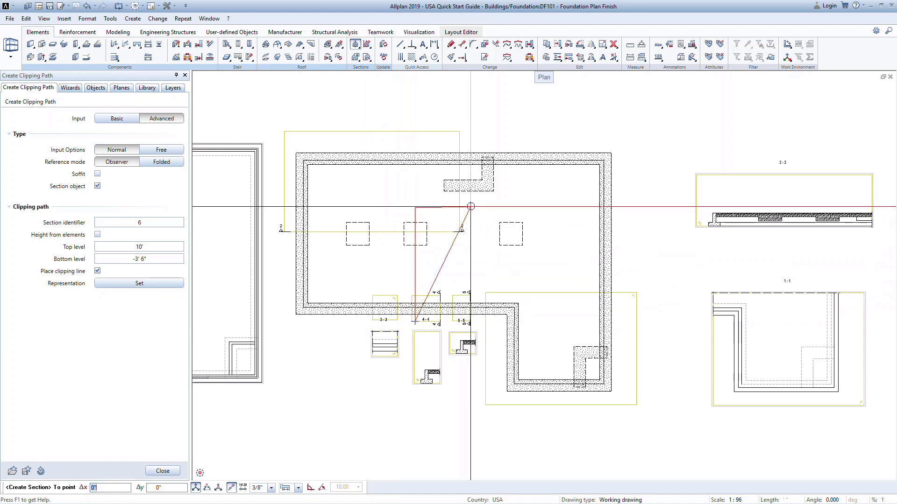
click(471, 138)
click(509, 140)
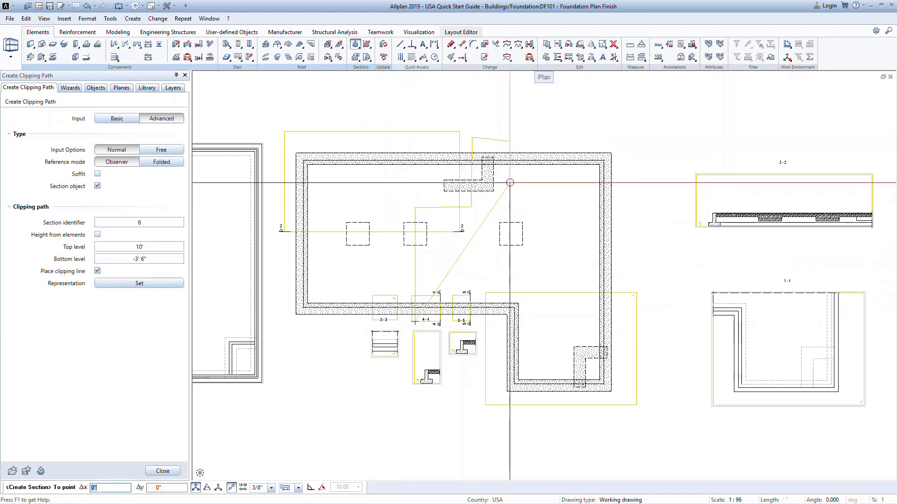
click(498, 326)
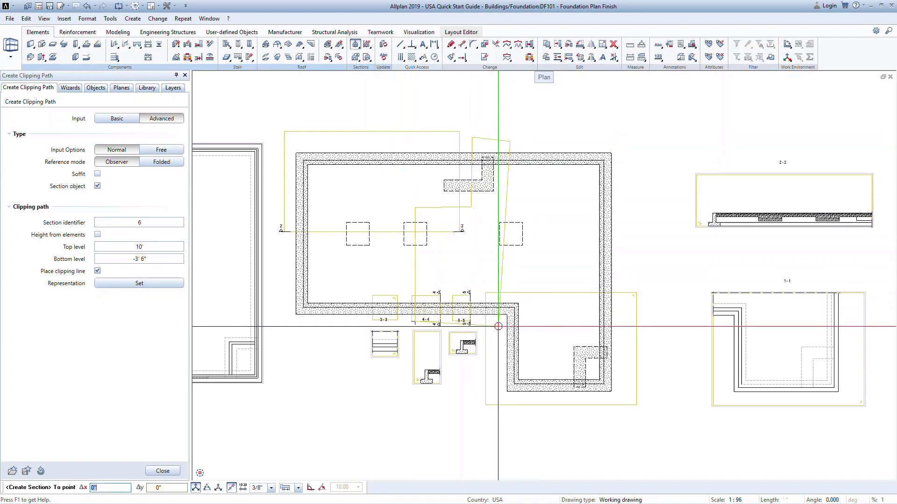
key(Escape)
Set the stepped section's viewing direction from the right and place the resulting section above the foundation plan.
click(559, 252)
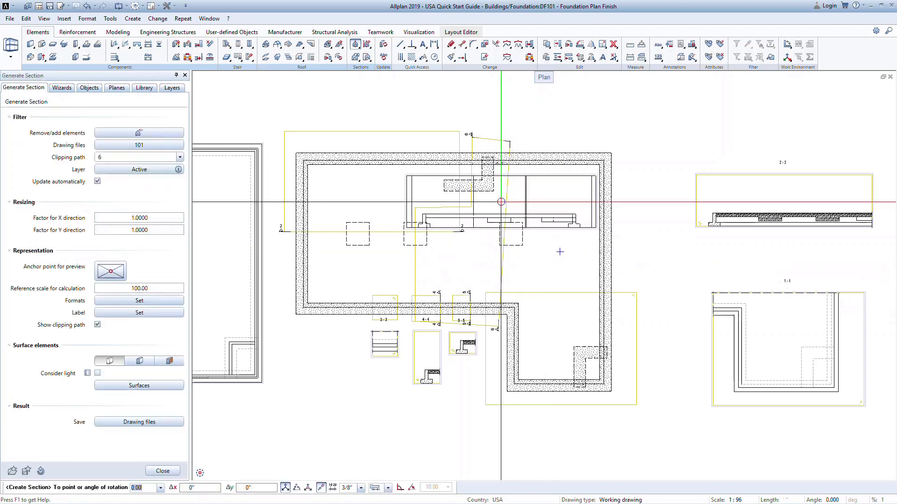
middle_drag(485, 120, 477, 170)
click(471, 127)
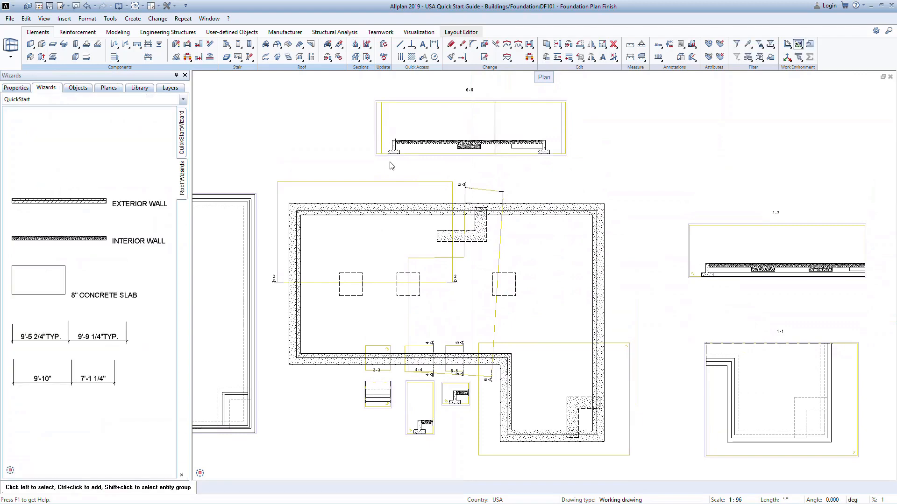
Add drawing file 201 Second Floor Plan Finish to the stepped section above the plan and apply the change.
scroll(425, 116, up, 4)
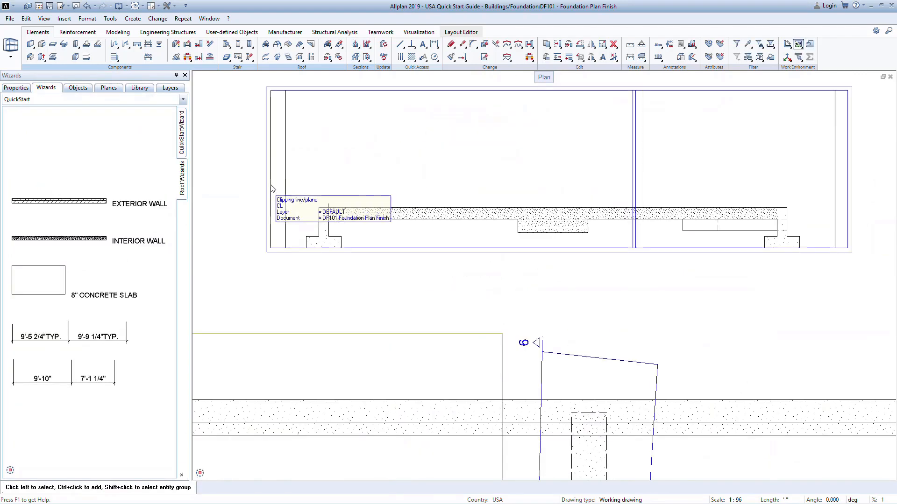
click(272, 189)
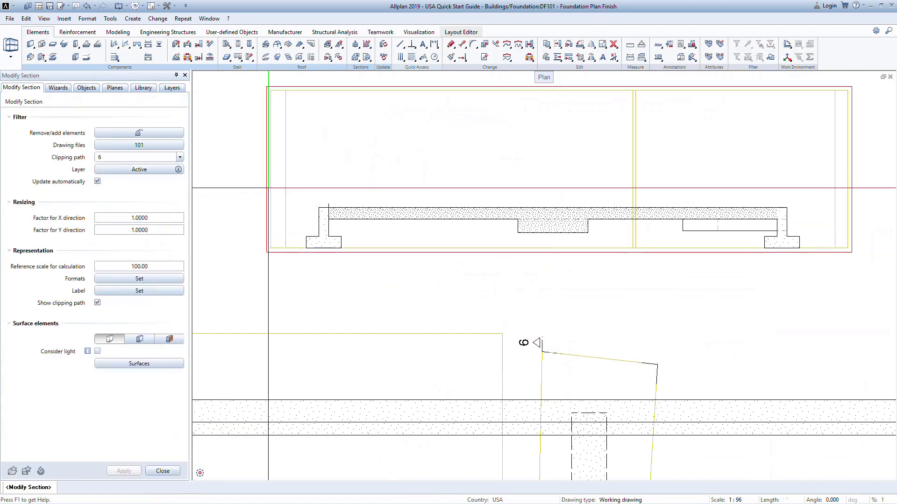
click(158, 147)
drag(601, 219, 602, 253)
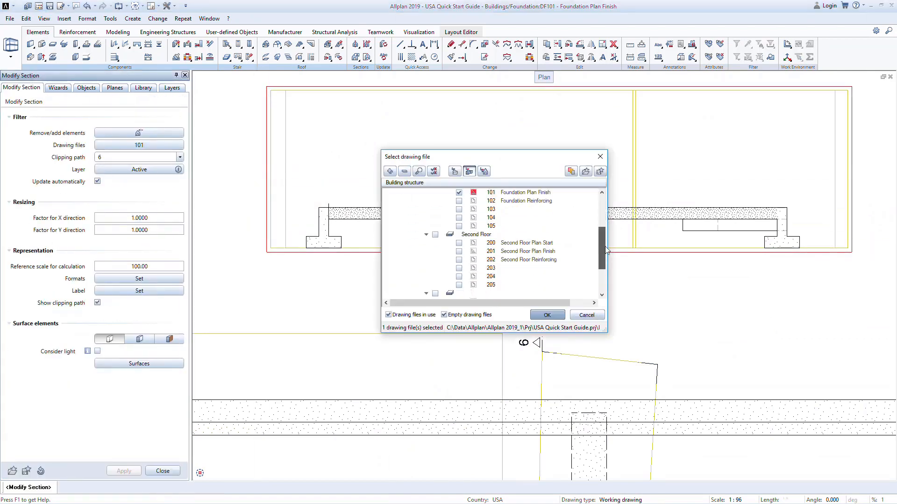
click(459, 252)
click(542, 315)
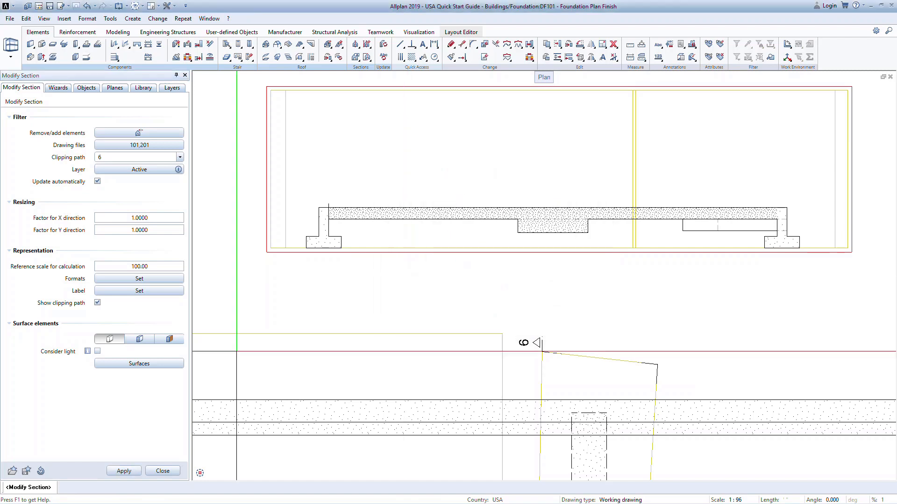
click(124, 471)
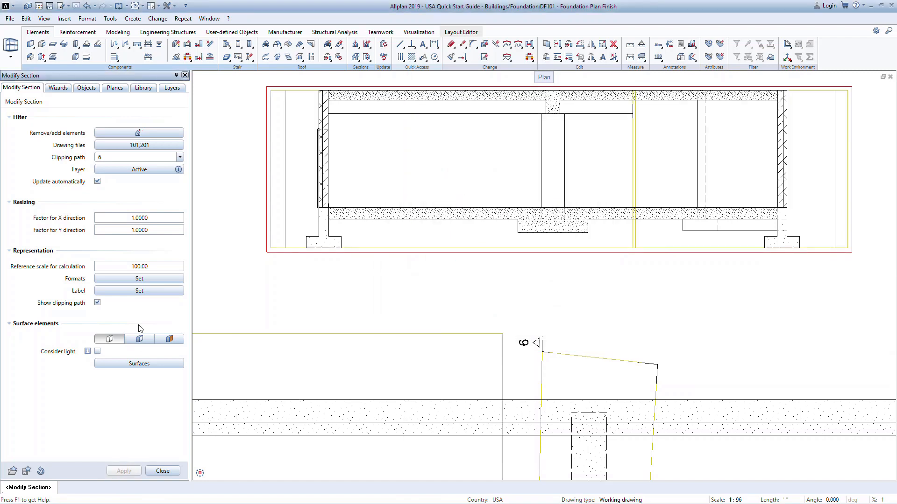
Remove the surplus element lines beside the left exterior wall and the right interior wall from section 6, keeping all layers included.
click(146, 131)
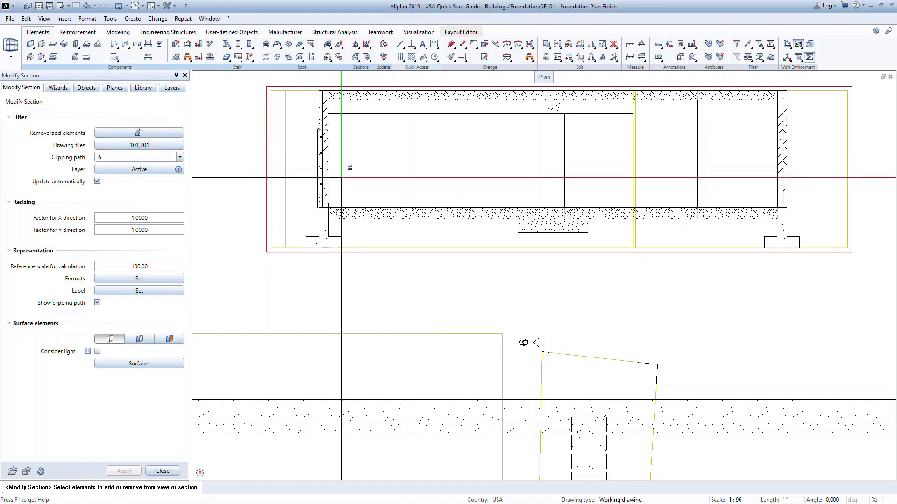
click(320, 161)
right_click(698, 166)
click(124, 470)
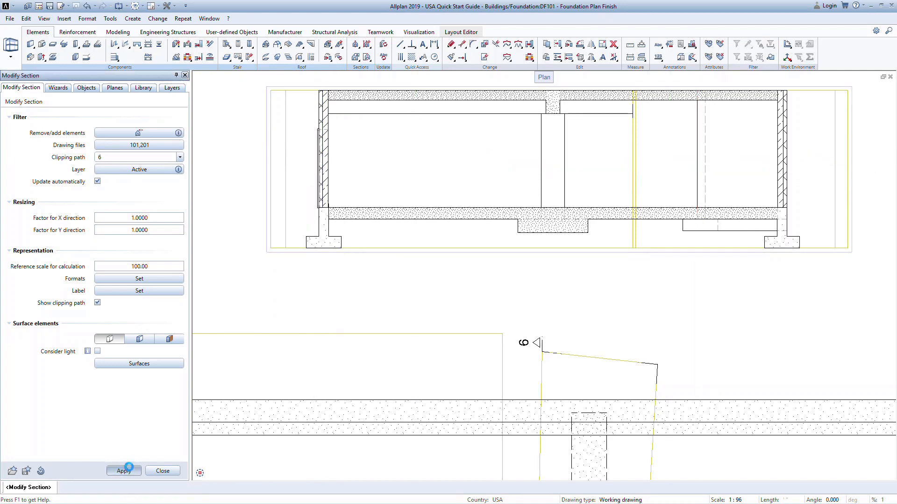
click(143, 170)
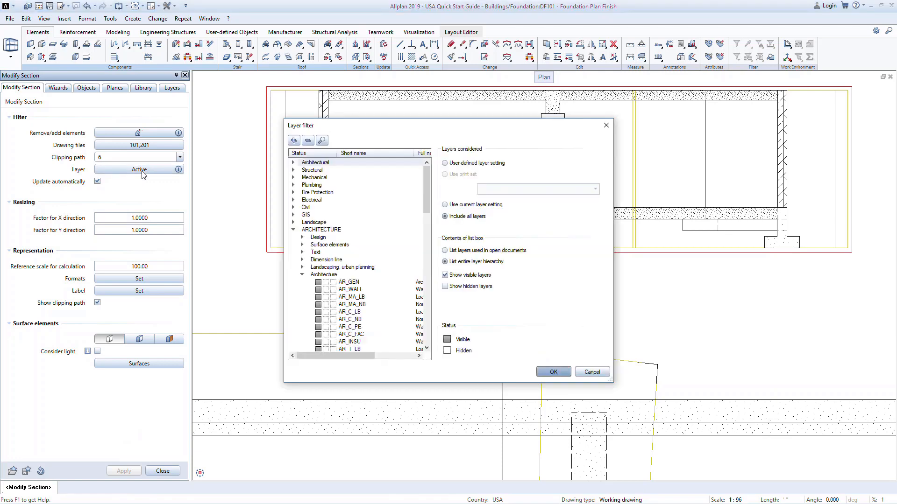
click(553, 371)
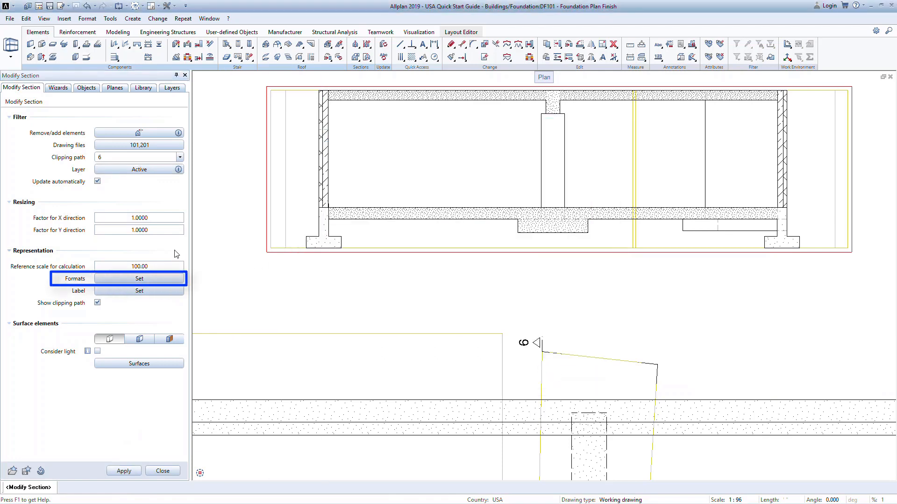
Try textured surface elements on section 6, revert to the line-only display and finish modifying the section.
click(169, 340)
click(135, 471)
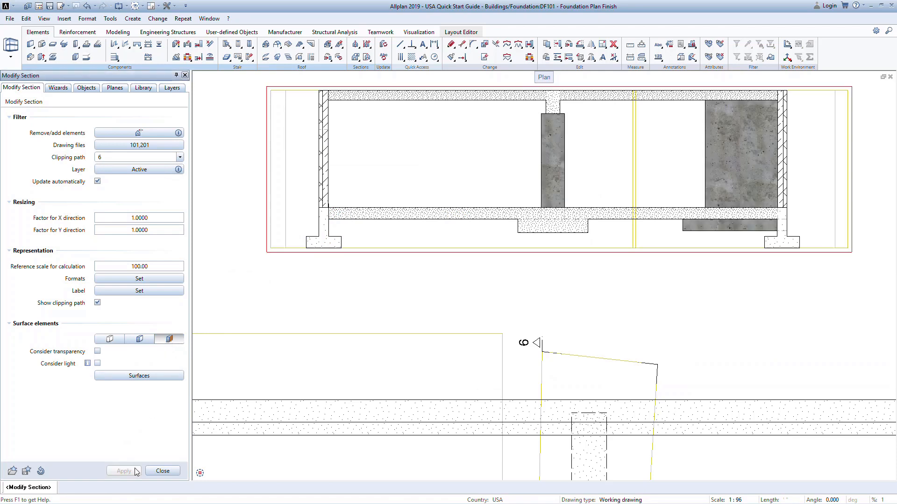
click(109, 340)
click(125, 472)
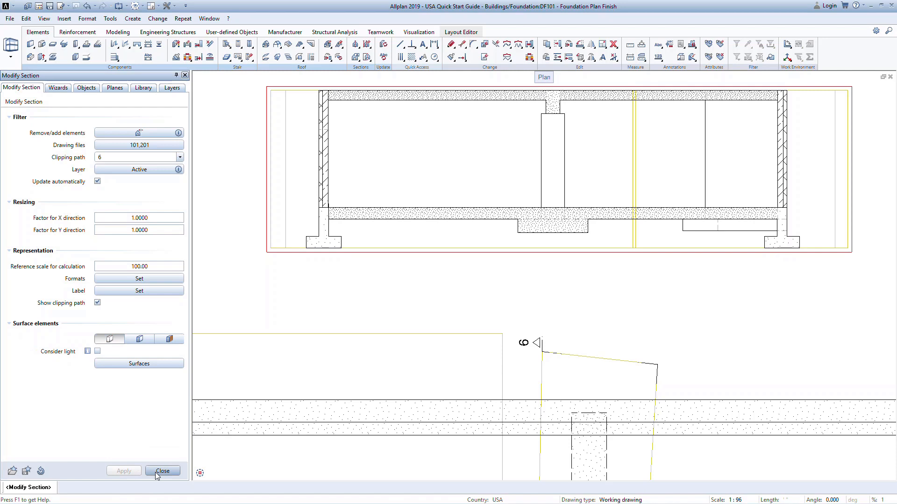
click(162, 471)
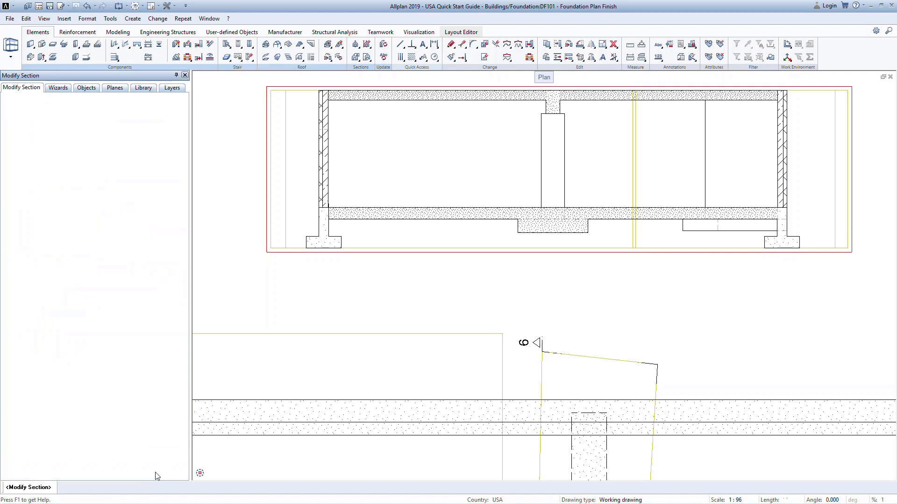
Modify clipping path 6 so its height comes from elements and its clipping line is not placed.
double_click(280, 251)
click(279, 247)
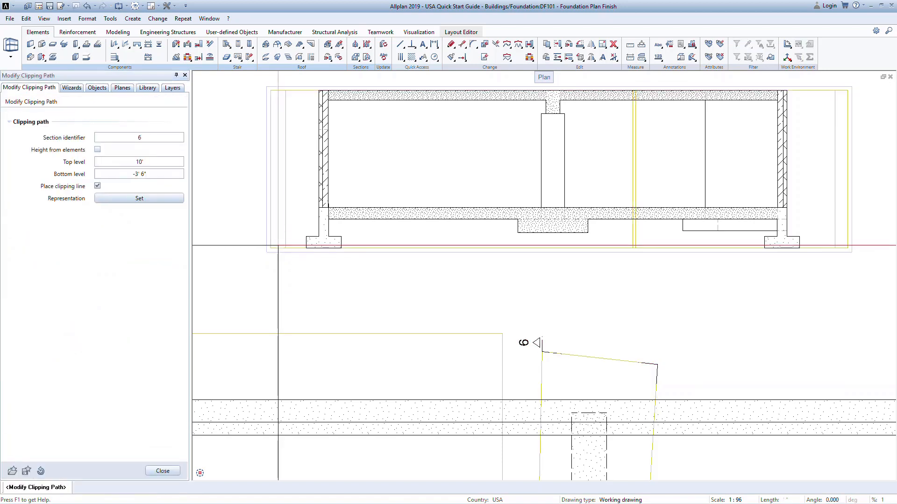
click(98, 150)
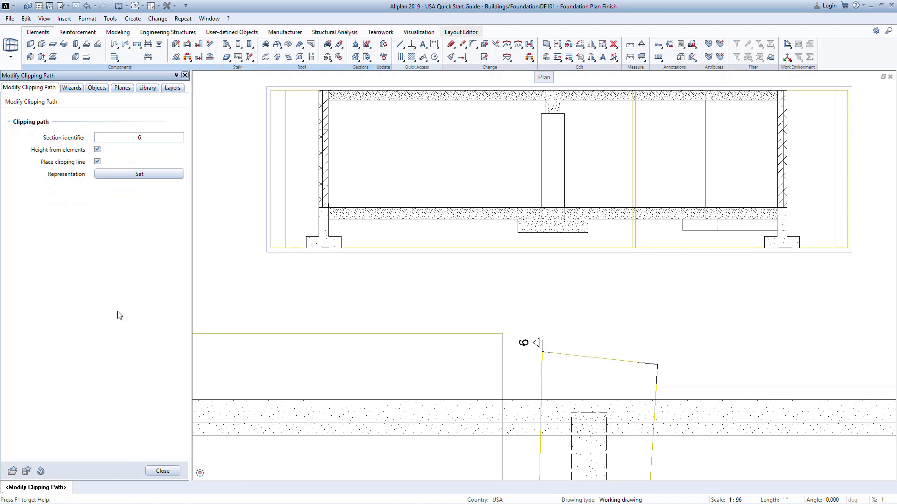
click(98, 161)
click(98, 162)
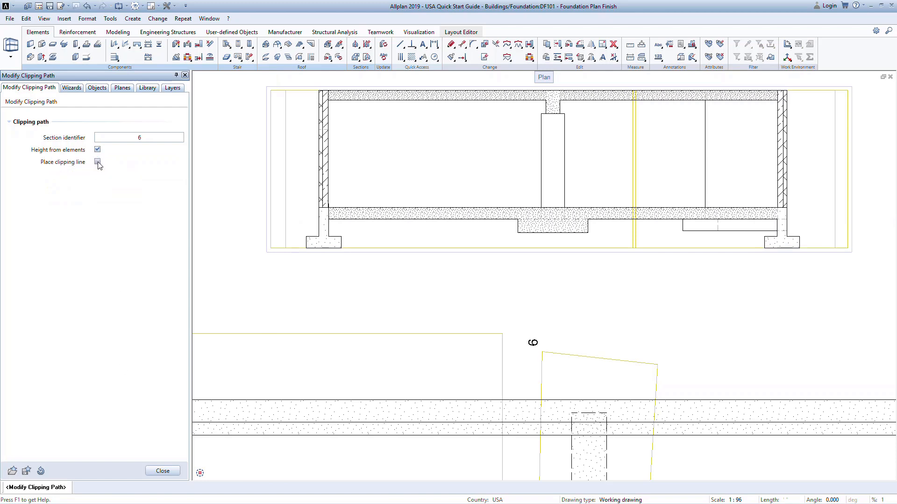
click(171, 471)
click(330, 307)
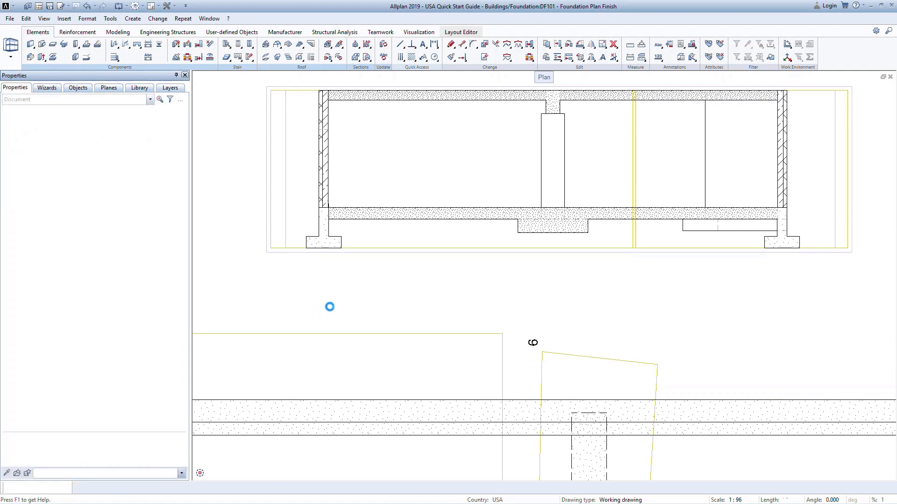
Create clipping path 7 across the lower part of the leftmost footing in the generated plan view, looking up from below.
scroll(411, 304, down, 5)
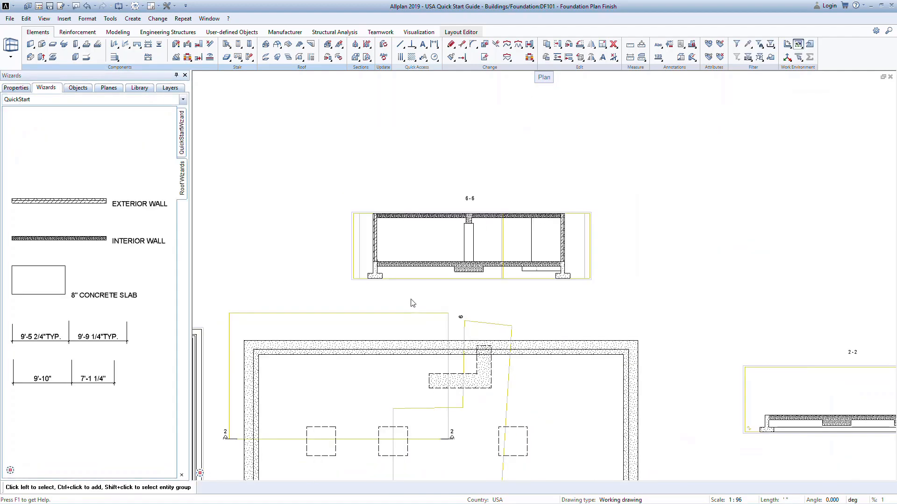
scroll(422, 293, down, 2)
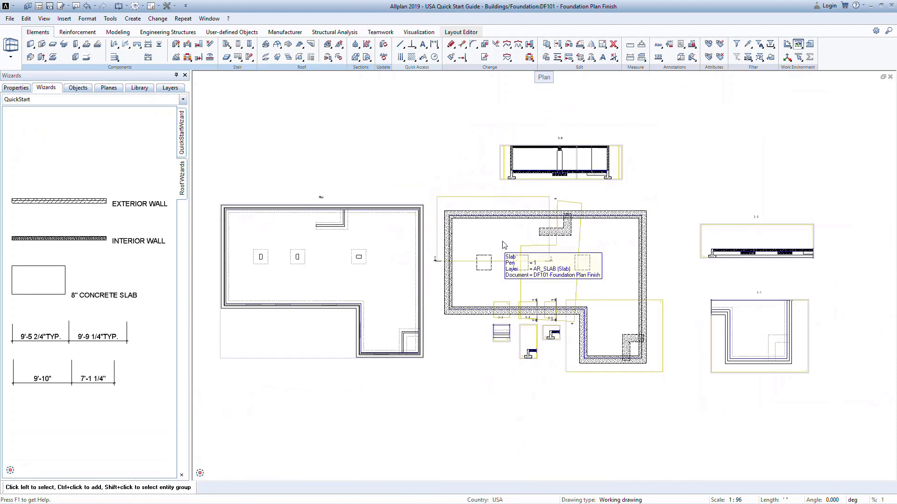
click(355, 45)
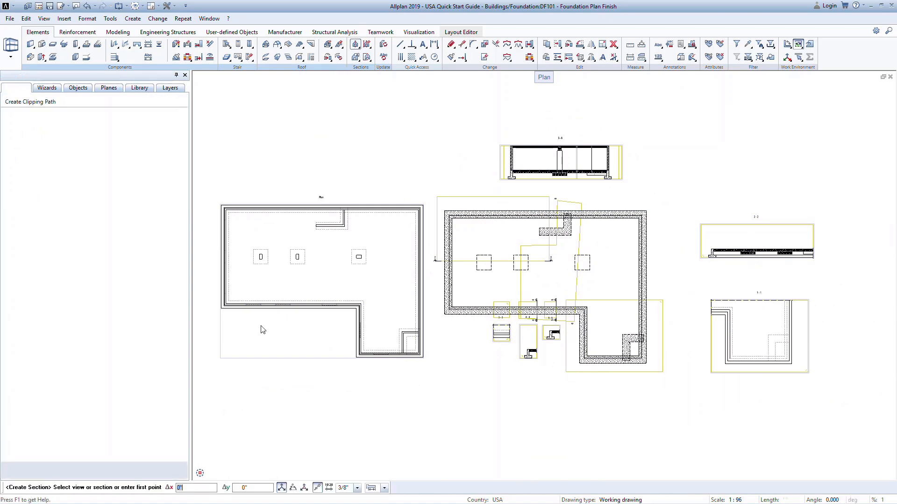
click(221, 333)
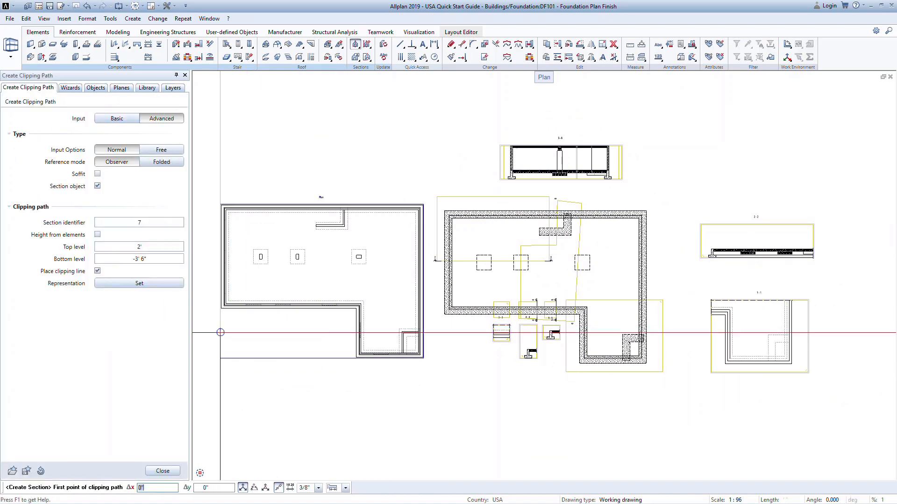
scroll(244, 260, up, 5)
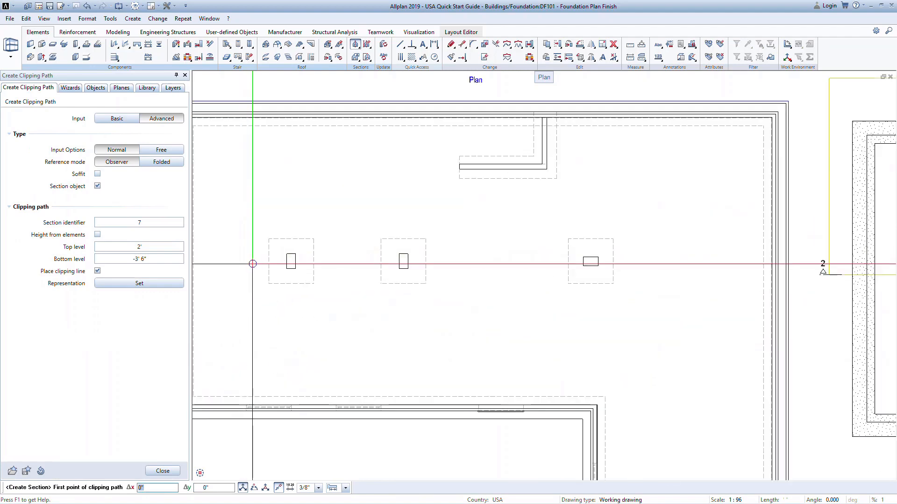
click(269, 267)
click(333, 290)
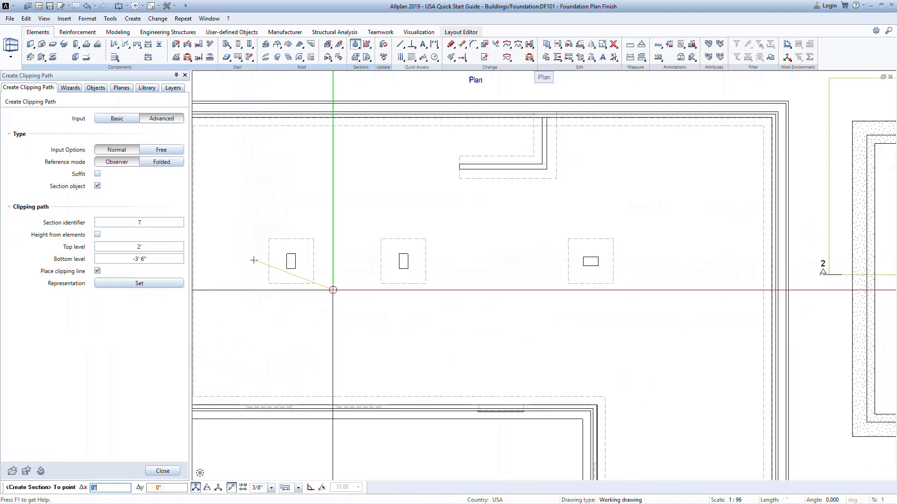
click(254, 260)
key(Escape)
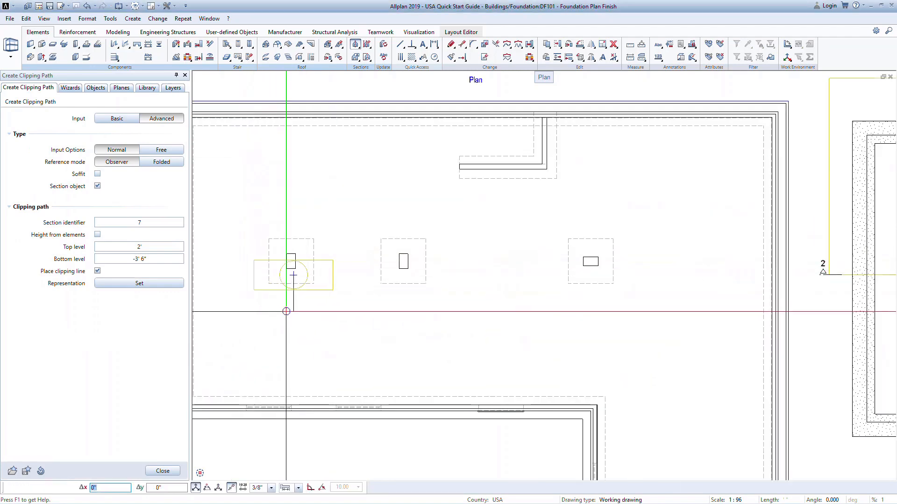
click(286, 311)
key(Escape)
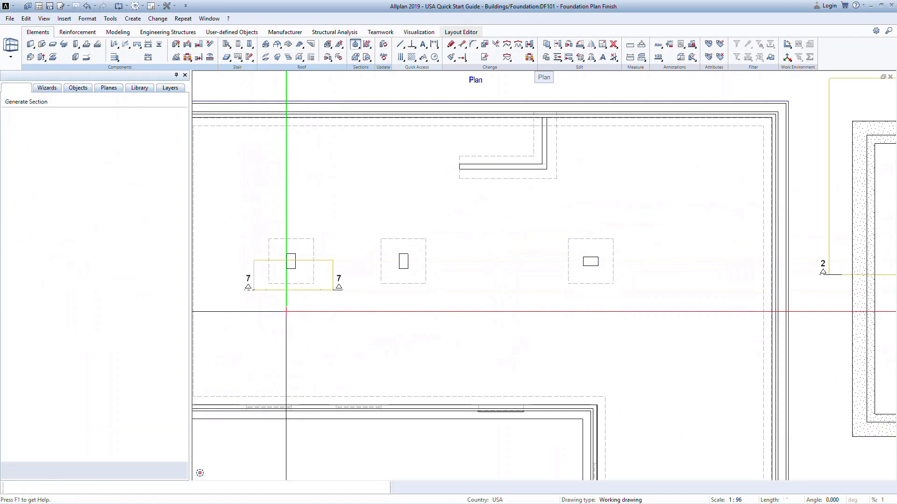
Place section 7-7 to the left of the generated plan view without rotation.
scroll(292, 312, down, 4)
middle_drag(289, 310, 368, 300)
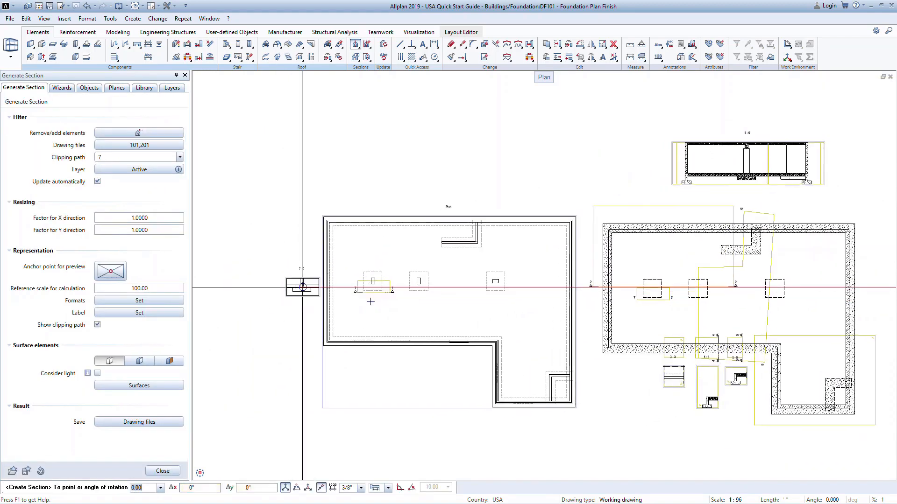
scroll(296, 284, up, 4)
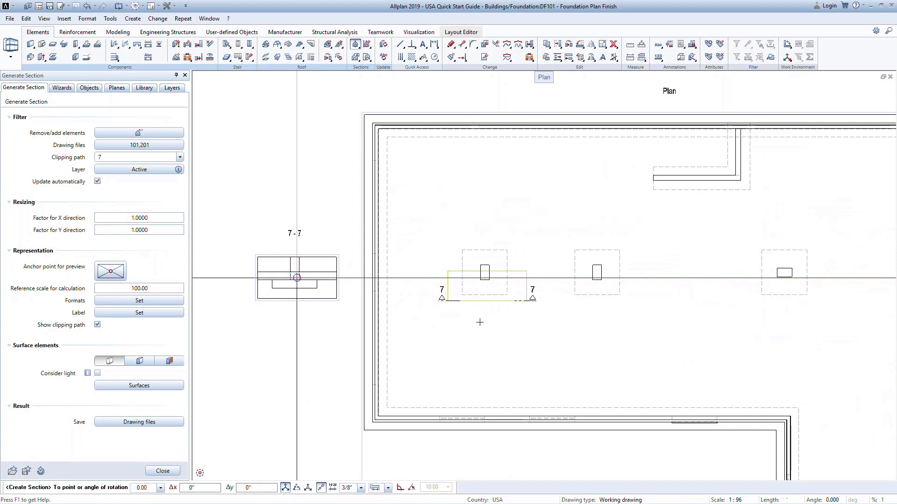
click(297, 278)
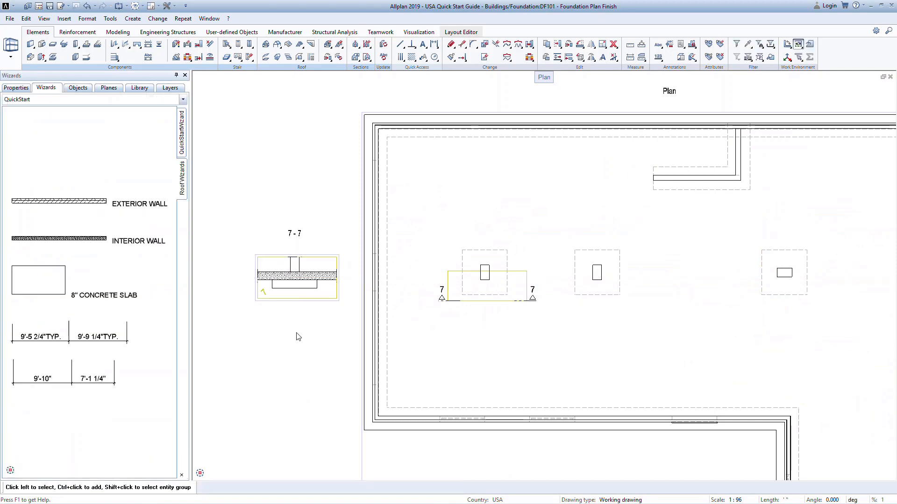
Arrange the workspace as two viewports and display the south elevation viewport in Animation mode.
click(158, 6)
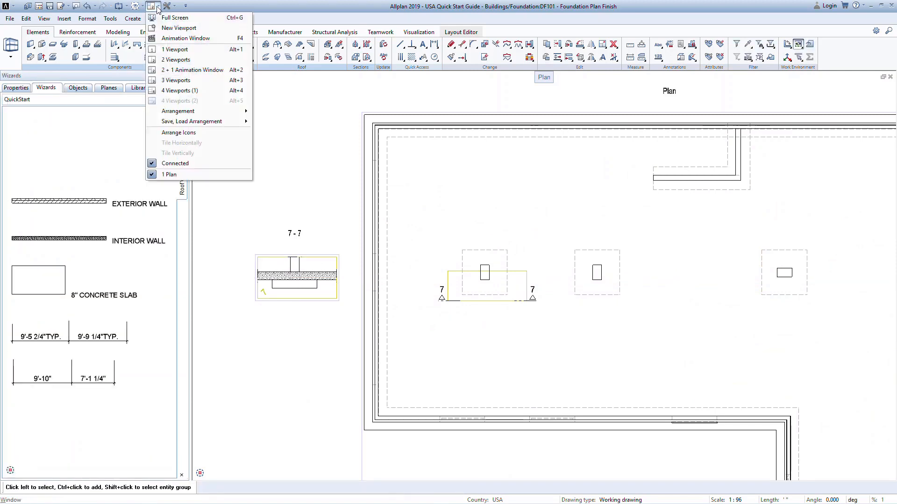
click(167, 49)
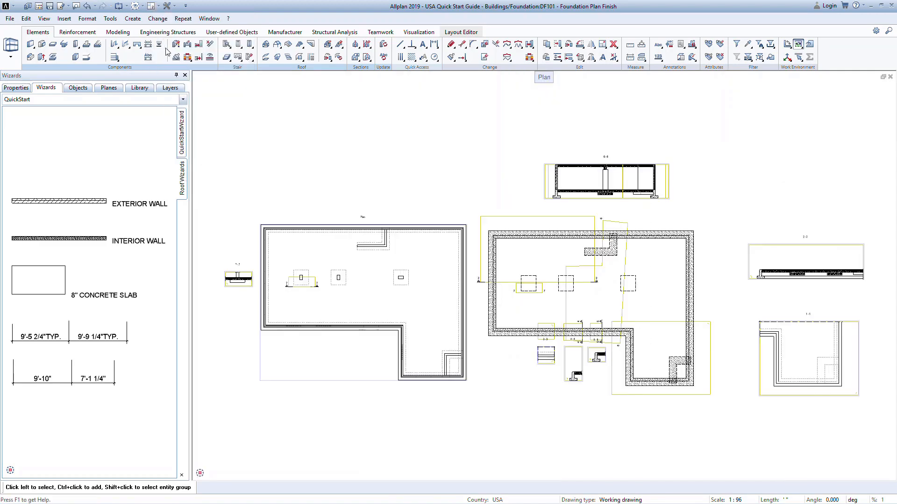
click(158, 6)
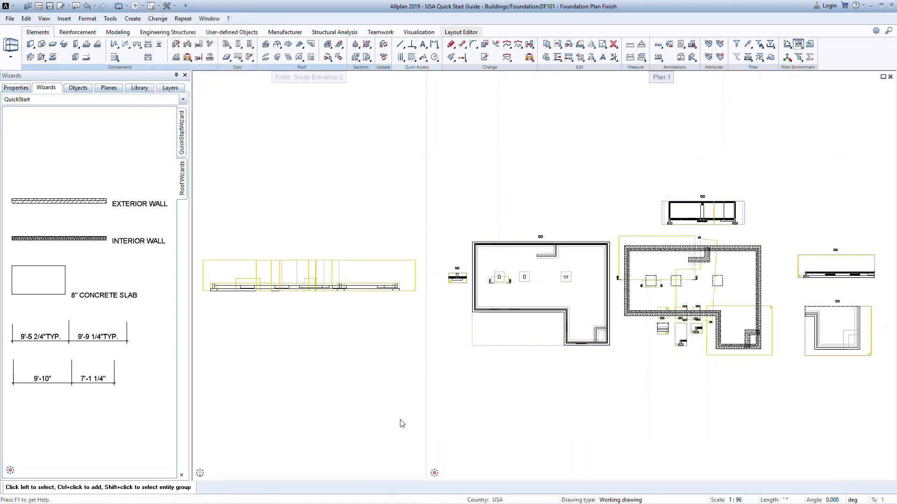
click(419, 474)
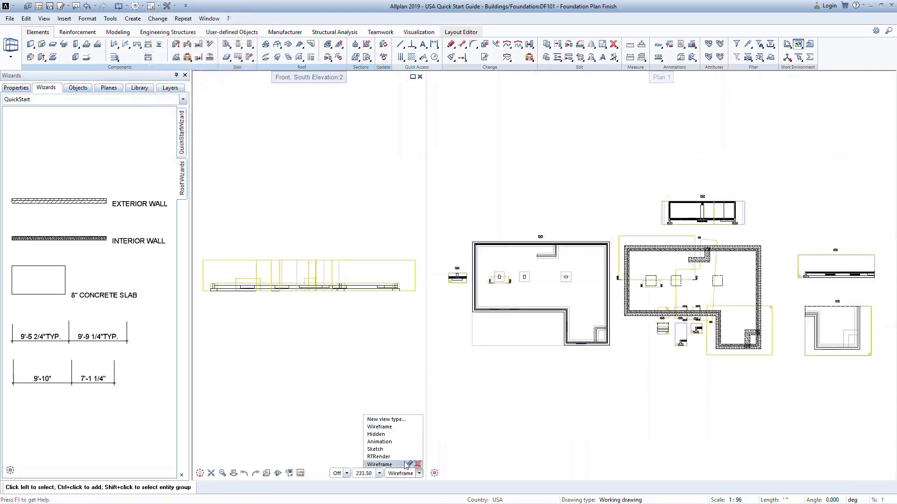
click(400, 442)
Switch the animation viewport to the Southwest isometric view and rotate the foundation model to show more of its top surface.
click(222, 473)
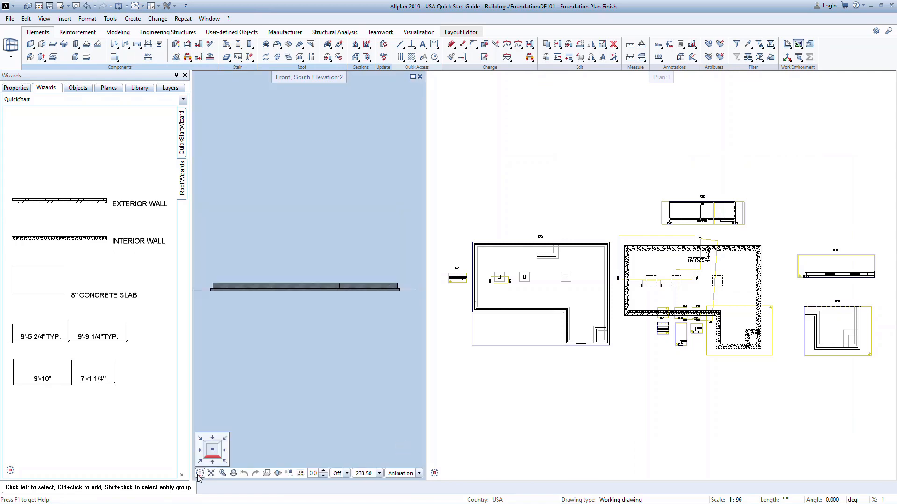
click(200, 461)
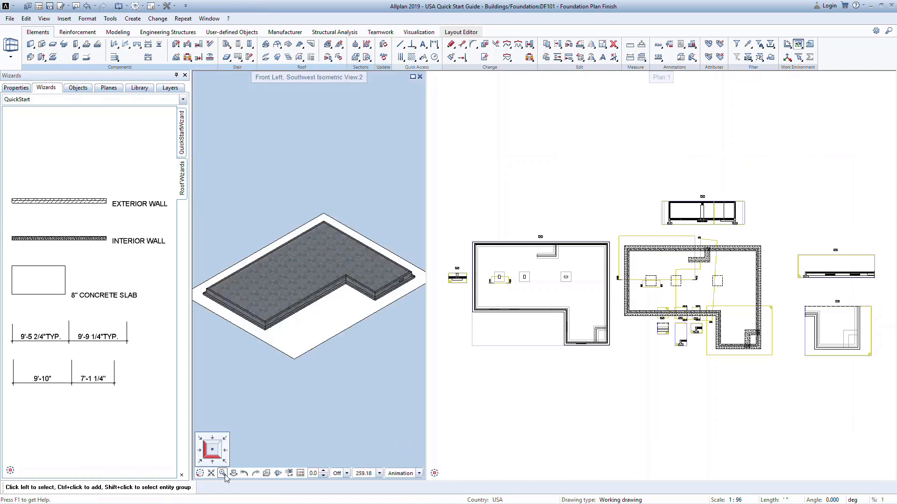
drag(314, 408, 256, 340)
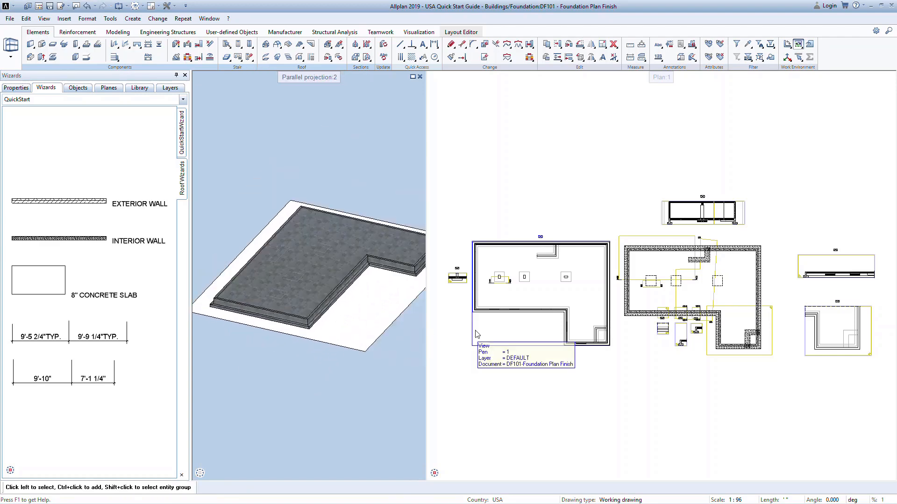
Examine how the leftmost footing and the slab are highlighted across the 3D view, section 7-7 and the plans.
scroll(458, 292, up, 5)
middle_drag(465, 289, 491, 297)
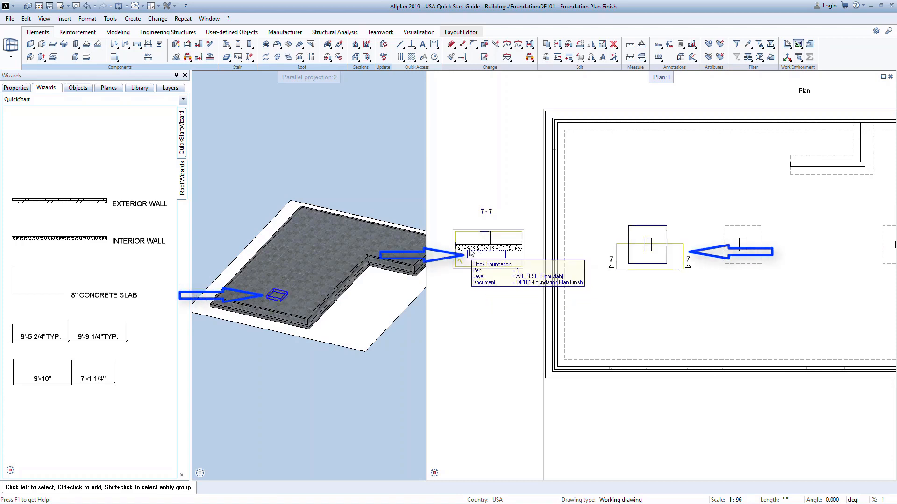
scroll(470, 252, down, 5)
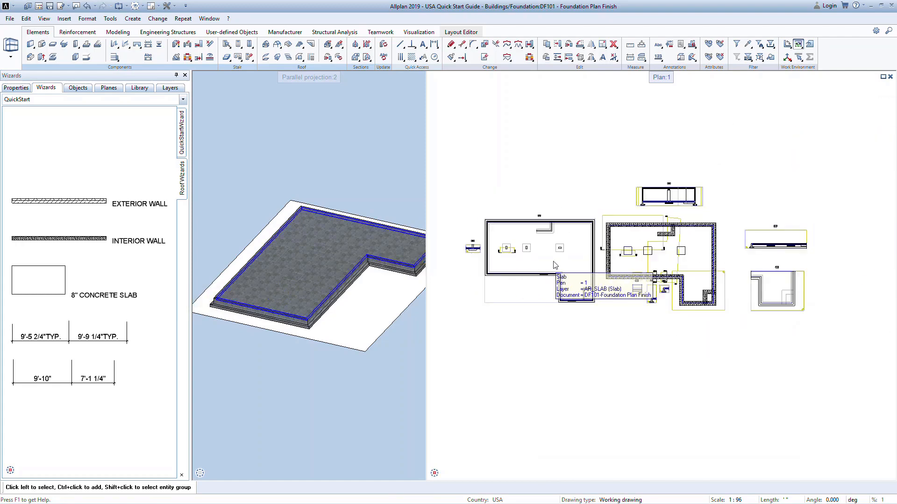